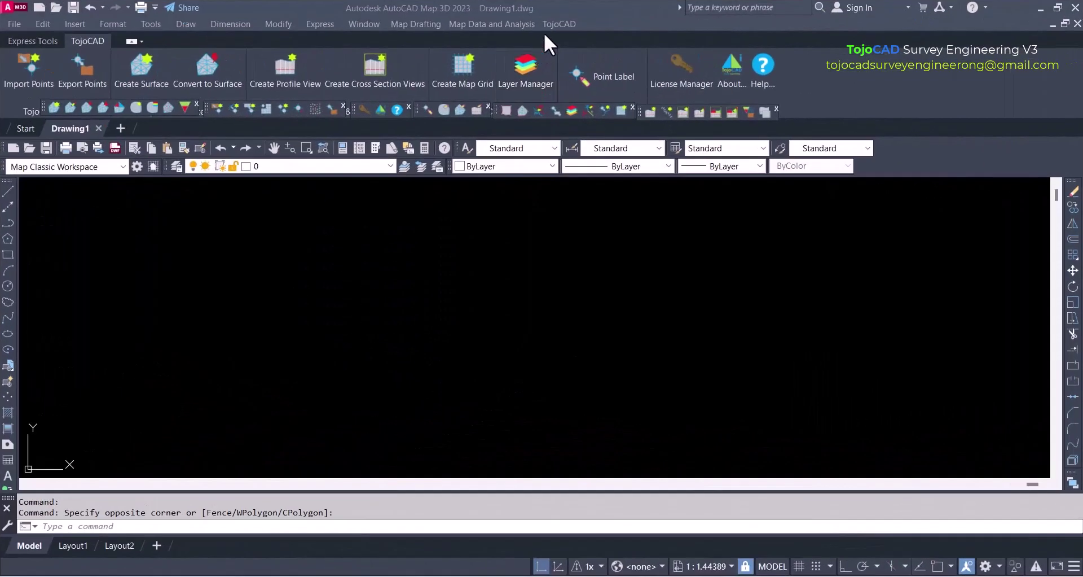
Browse the TojoCAD Point submenu commands, then close the menu.
{"action": "left_click", "coordinate": [554, 23]}
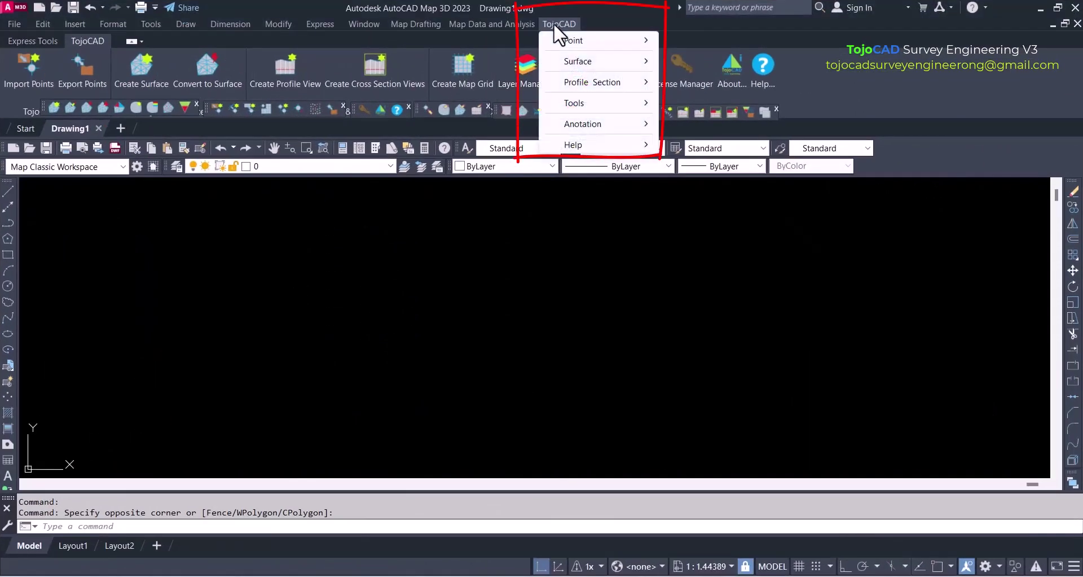
{"action": "mouse_move", "coordinate": [583, 43]}
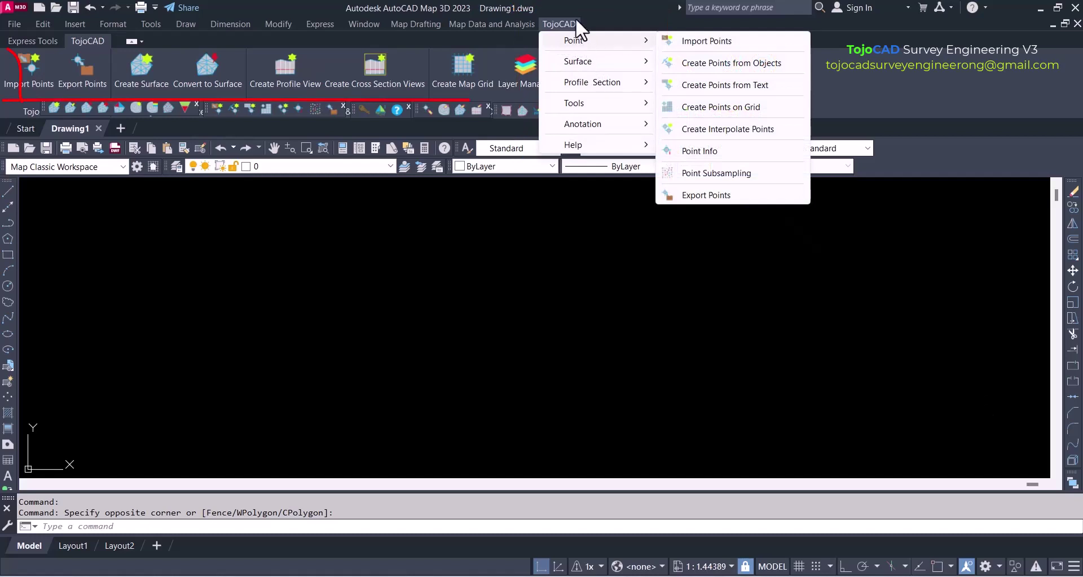
{"action": "key", "text": "Escape"}
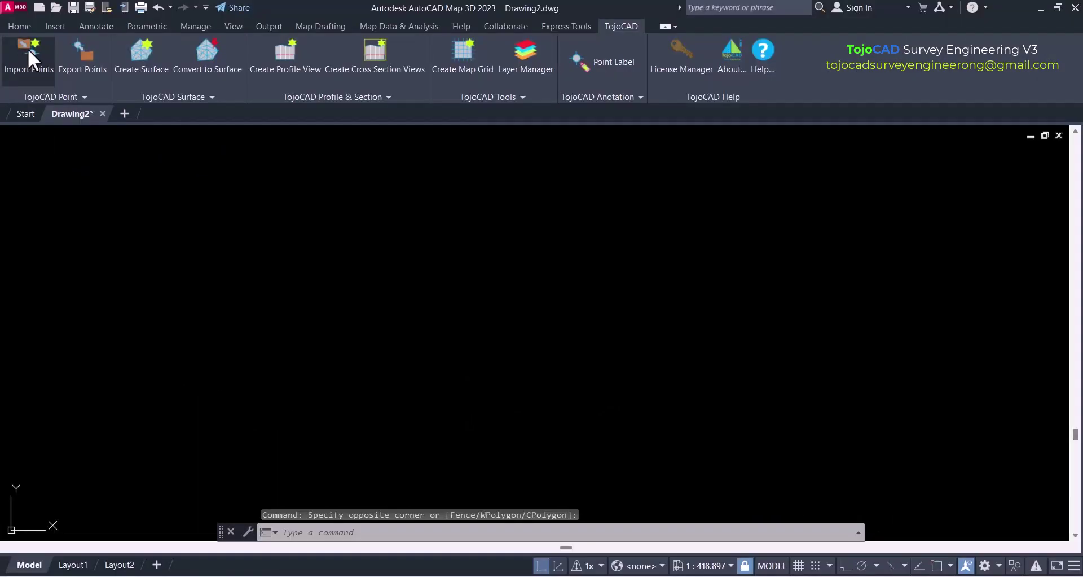
Import Topo Data.csv with point ID, easting, northing and elevation mapped to columns 1–4.
{"action": "left_click", "coordinate": [27, 50]}
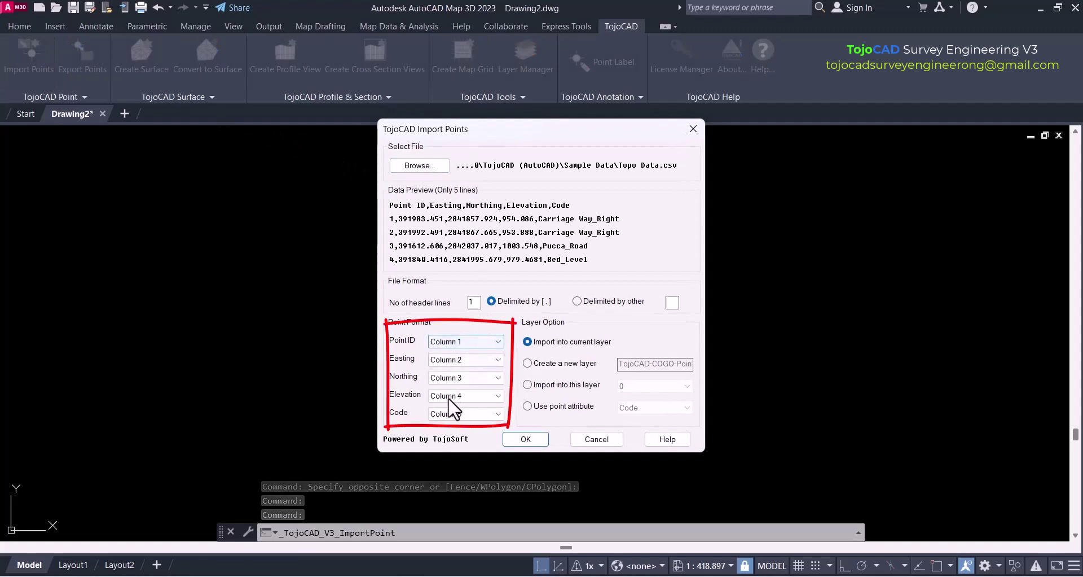
{"action": "left_click", "coordinate": [527, 438]}
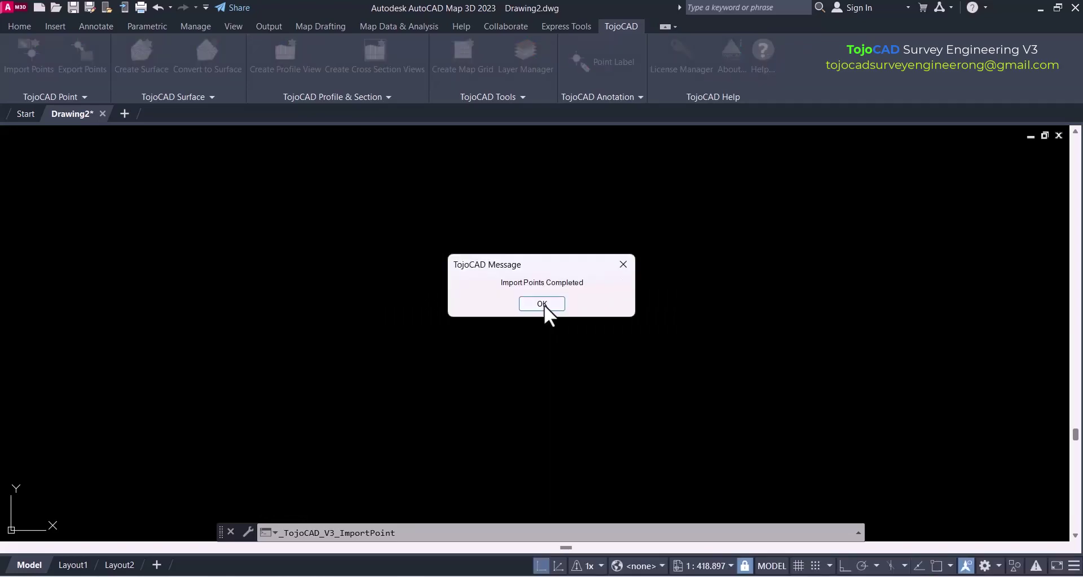
Label three points with ID, X, Y, RL and Code at 0.5 height and 45° rotation.
{"action": "left_click", "coordinate": [541, 303]}
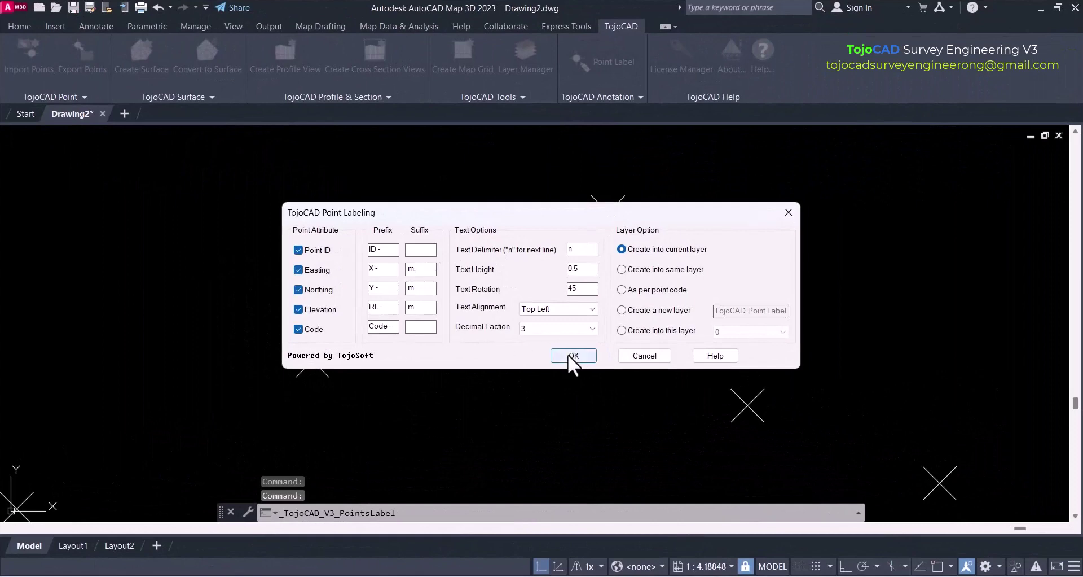
{"action": "left_click", "coordinate": [573, 355]}
{"action": "left_click", "coordinate": [709, 147]}
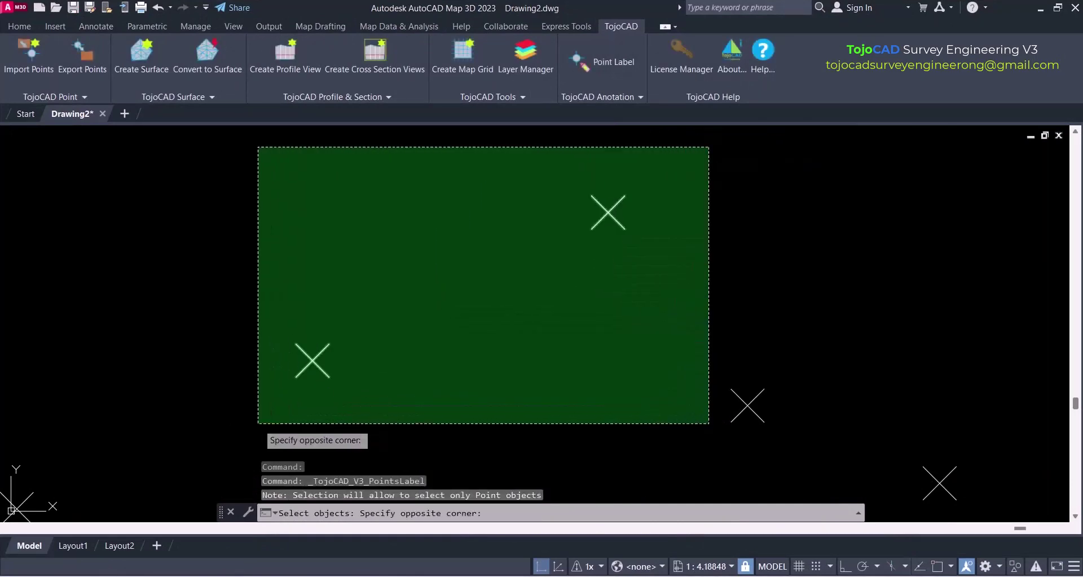
{"action": "left_click", "coordinate": [257, 423]}
{"action": "left_click", "coordinate": [769, 427]}
{"action": "left_click", "coordinate": [664, 363]}
{"action": "key", "text": "Return"}
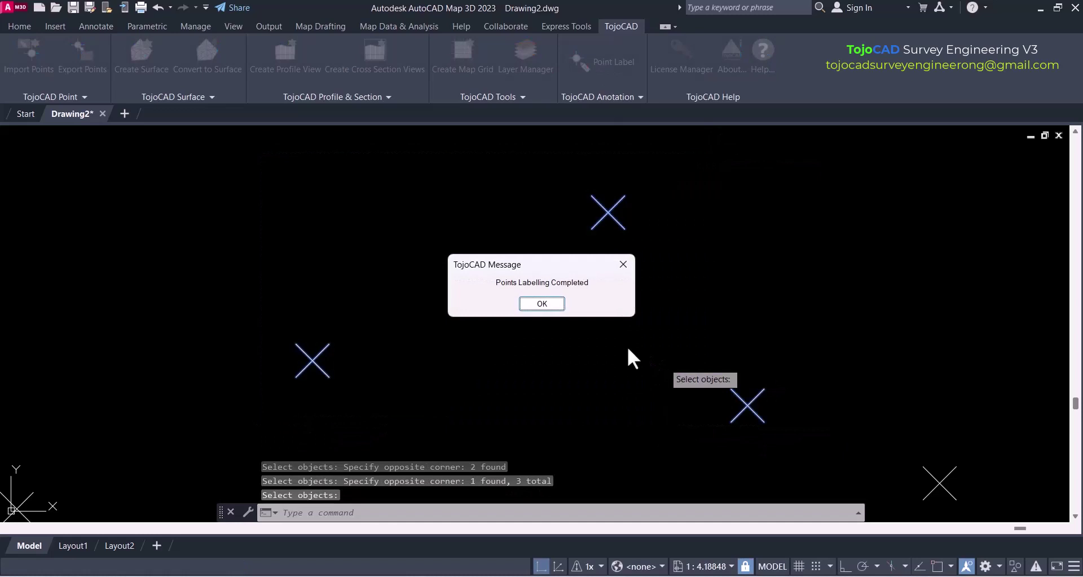
{"action": "left_click", "coordinate": [541, 304]}
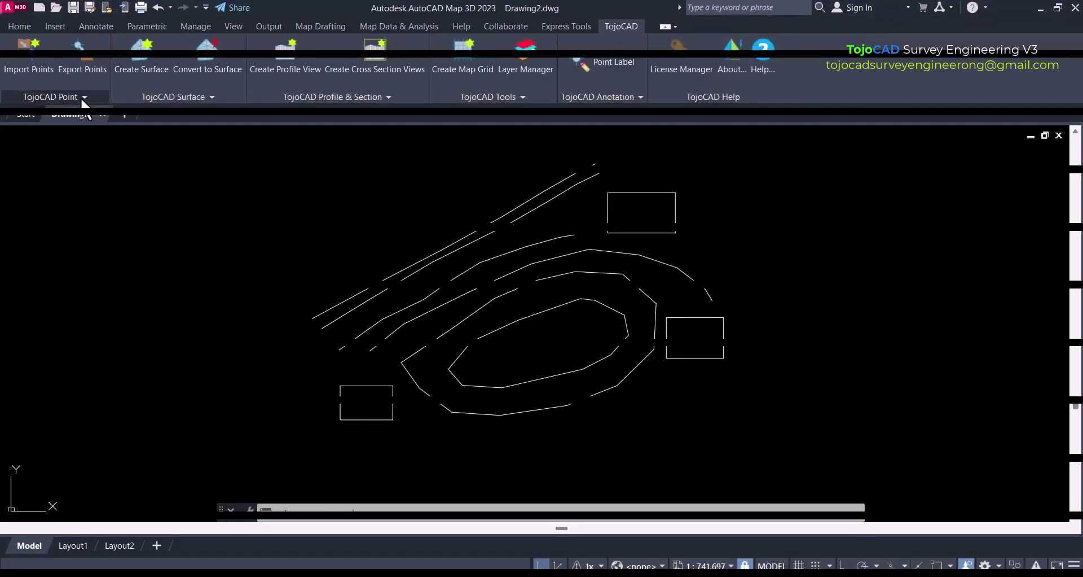
Set Create Points from Objects to place points at each line node from ID 1, then select the contours.
{"action": "left_click", "coordinate": [85, 97]}
{"action": "left_click", "coordinate": [59, 118]}
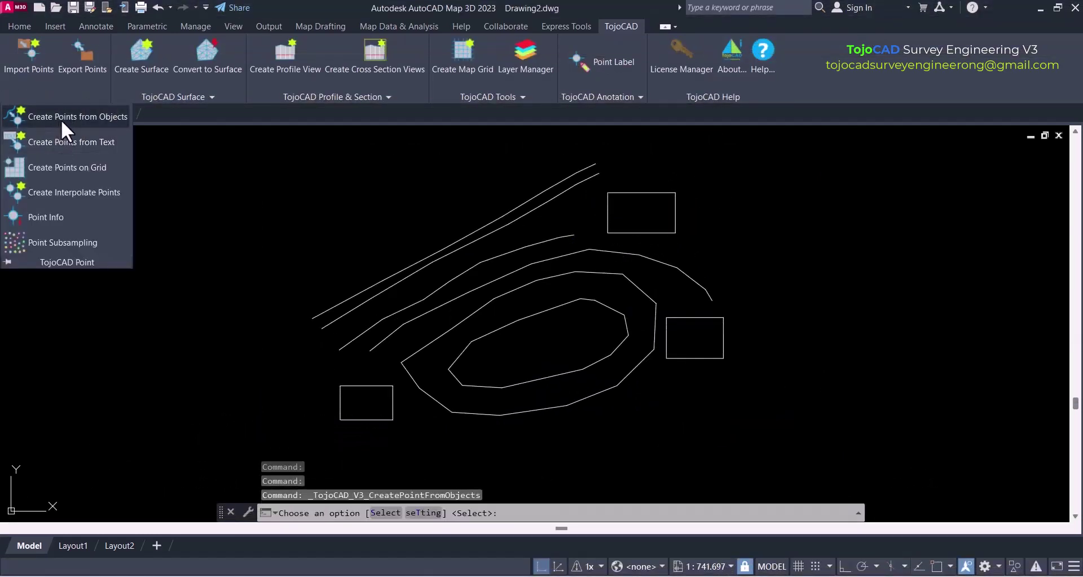
{"action": "left_click", "coordinate": [179, 184]}
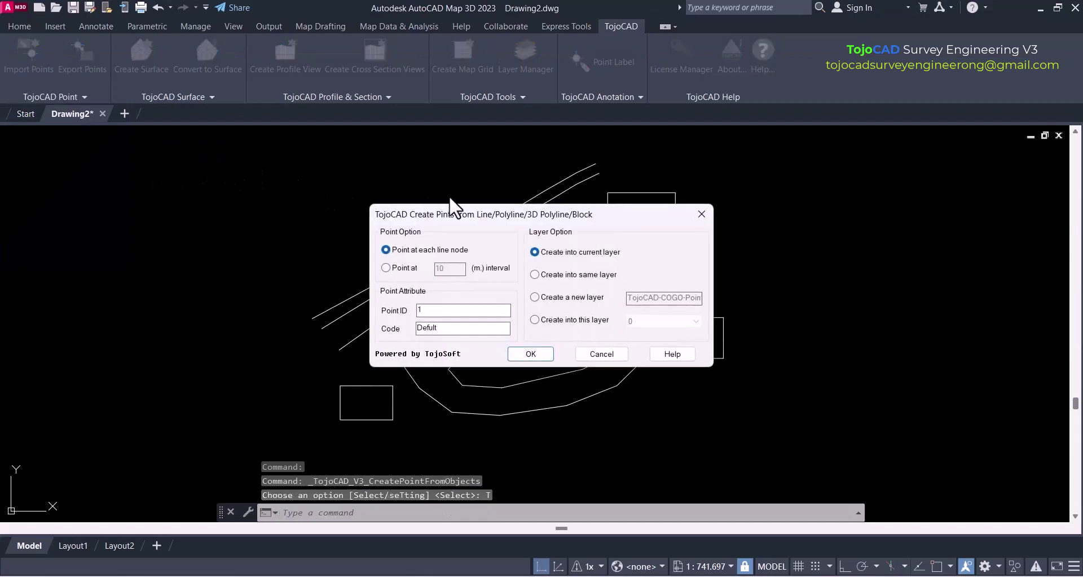
{"action": "left_click", "coordinate": [531, 354]}
{"action": "left_click", "coordinate": [733, 138]}
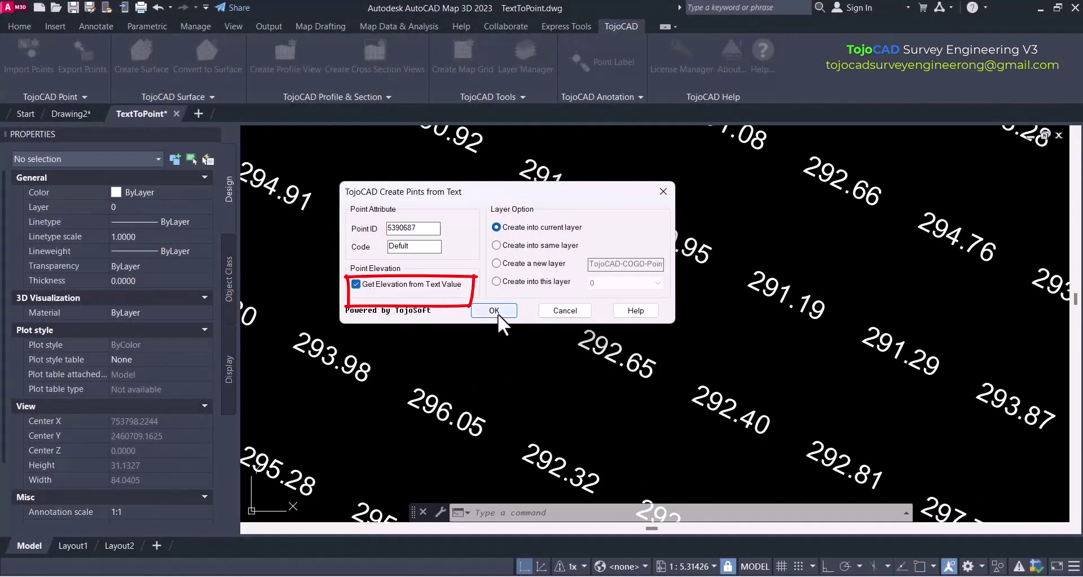
Create points at the 14 elevation labels, taking elevation from the text values.
{"action": "left_click", "coordinate": [496, 310]}
{"action": "left_click", "coordinate": [814, 145]}
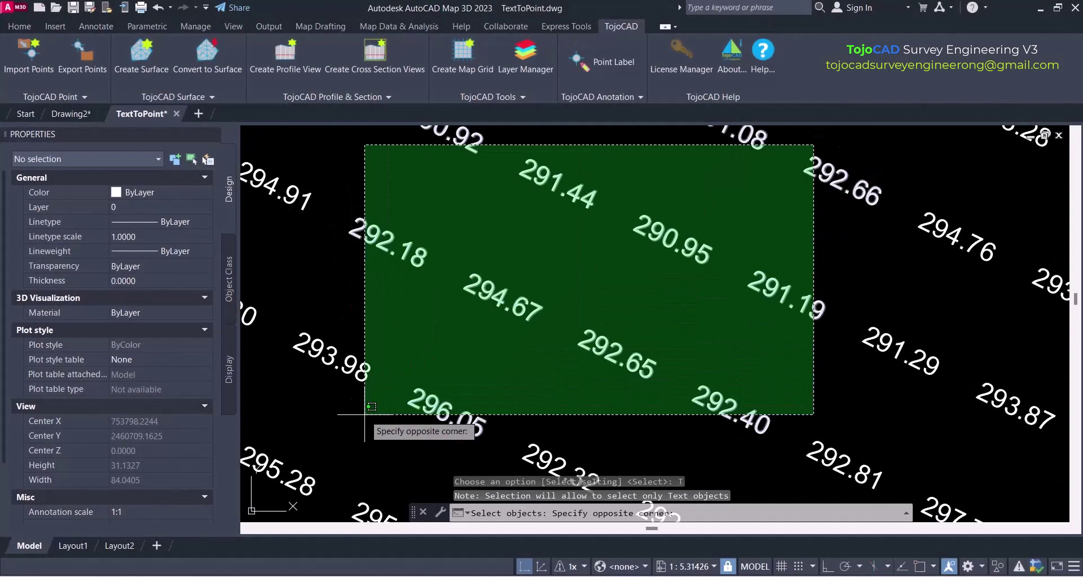
{"action": "left_click", "coordinate": [341, 451]}
{"action": "key", "text": "Return"}
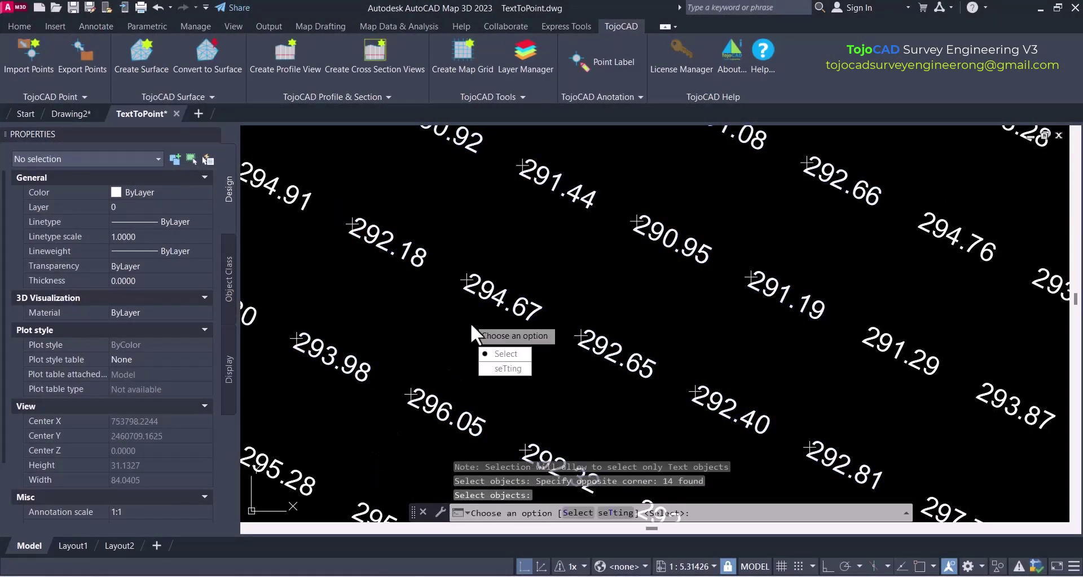
{"action": "key", "text": "Escape"}
Select the 294.67 point to check its elevation.
{"action": "scroll", "coordinate": [459, 274], "scroll_direction": "up", "scroll_amount": 4}
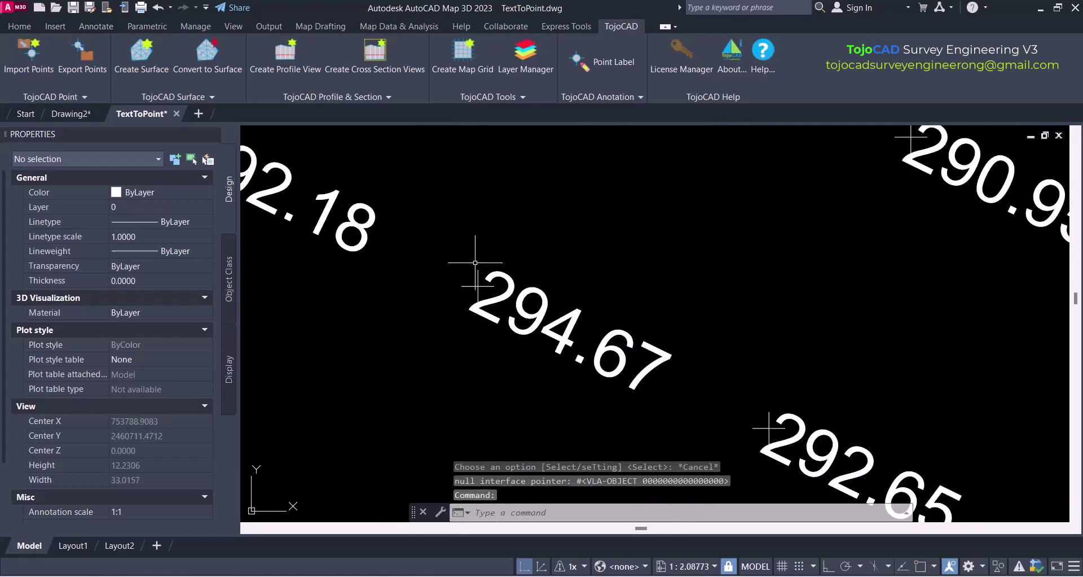
{"action": "left_click", "coordinate": [483, 290]}
{"action": "left_click", "coordinate": [463, 276]}
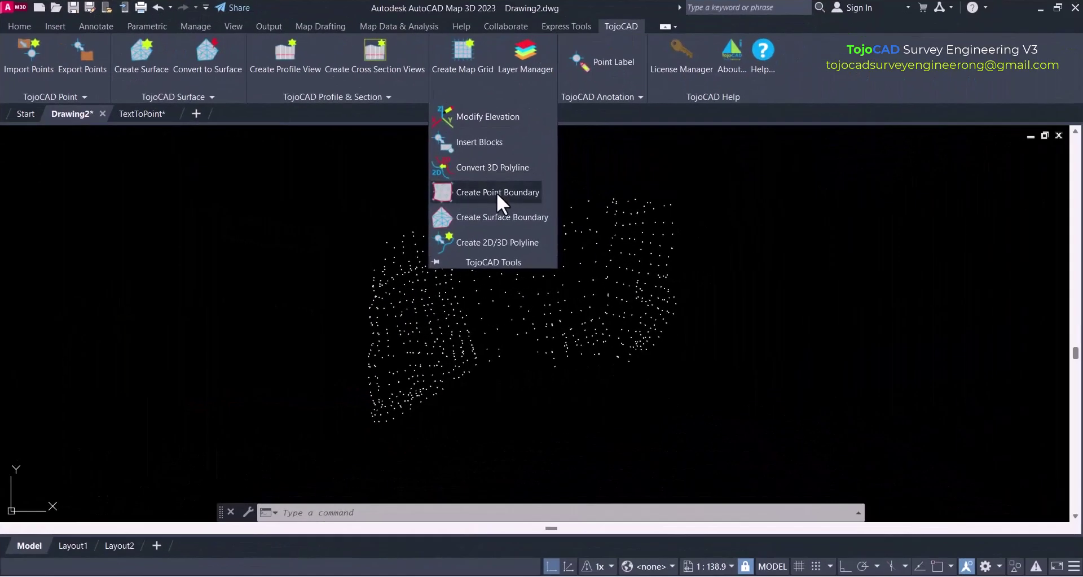
Draw a 2D polyline boundary around all 709 survey points in Drawing2.
{"action": "left_click", "coordinate": [496, 192]}
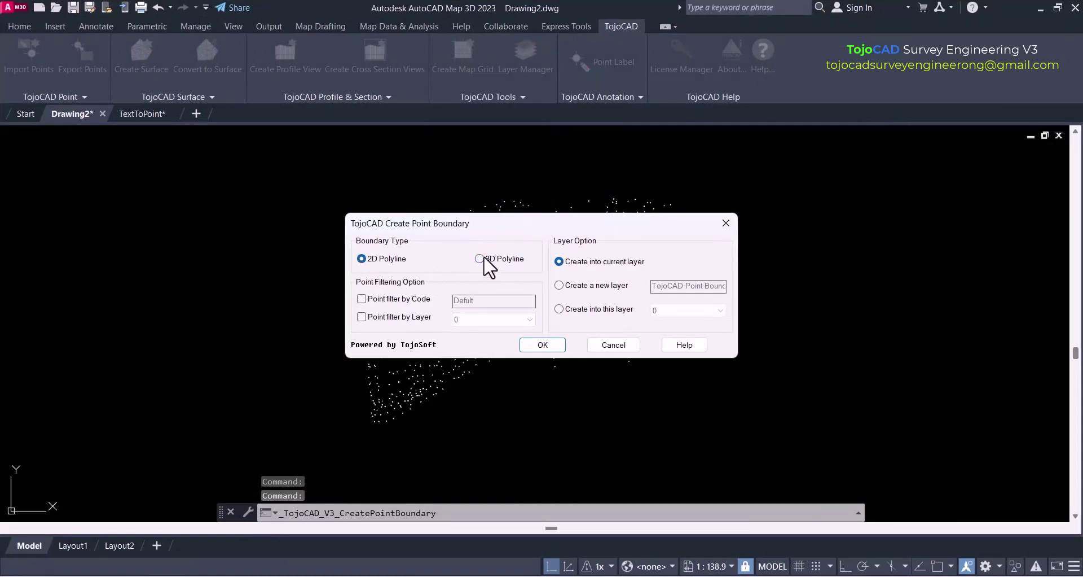
{"action": "left_click", "coordinate": [543, 344]}
{"action": "left_click", "coordinate": [770, 167]}
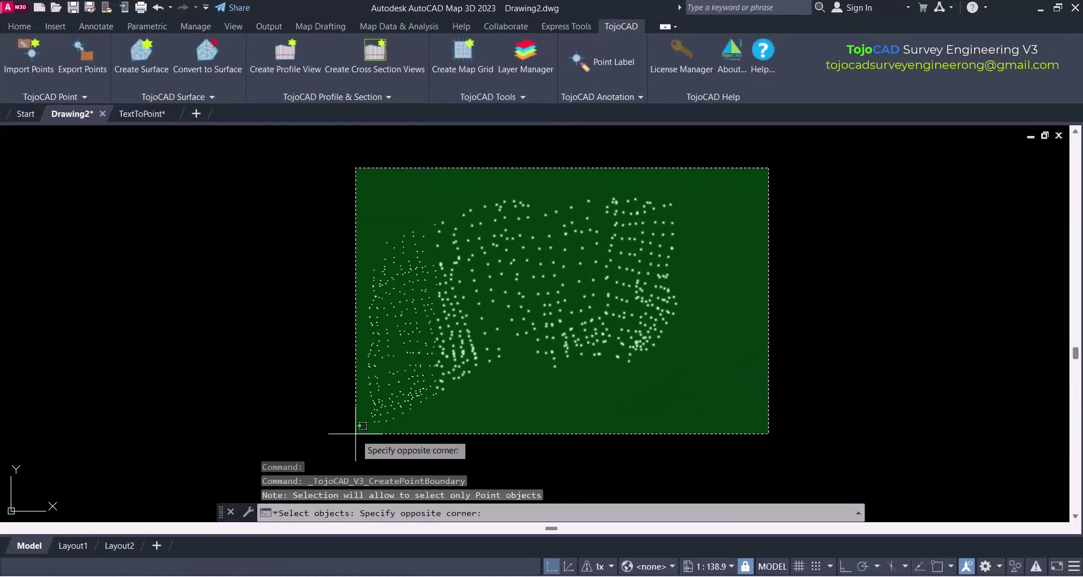
{"action": "left_click", "coordinate": [331, 440]}
{"action": "key", "text": "Return"}
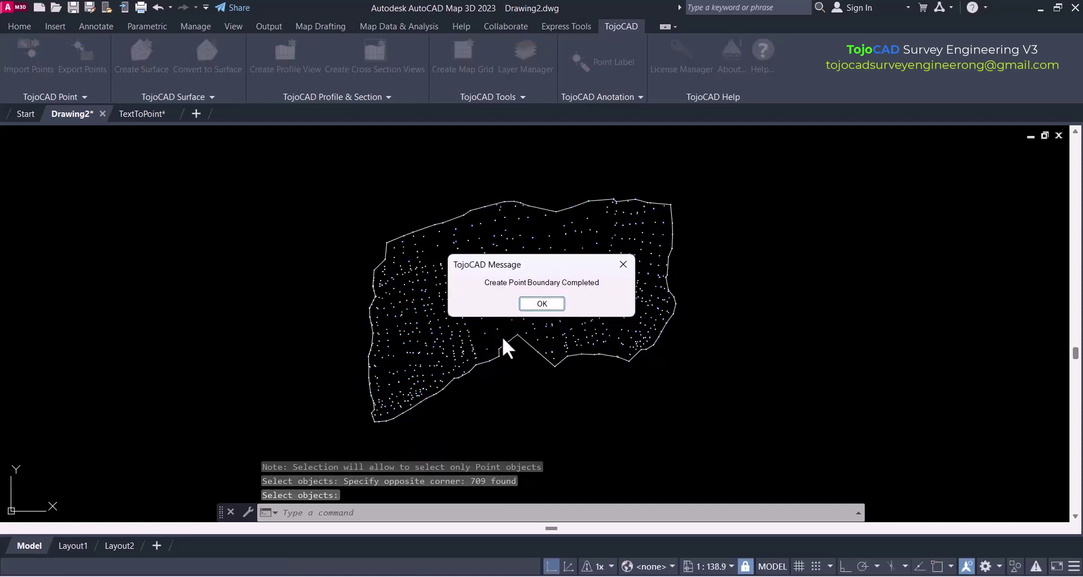
{"action": "left_click", "coordinate": [542, 301]}
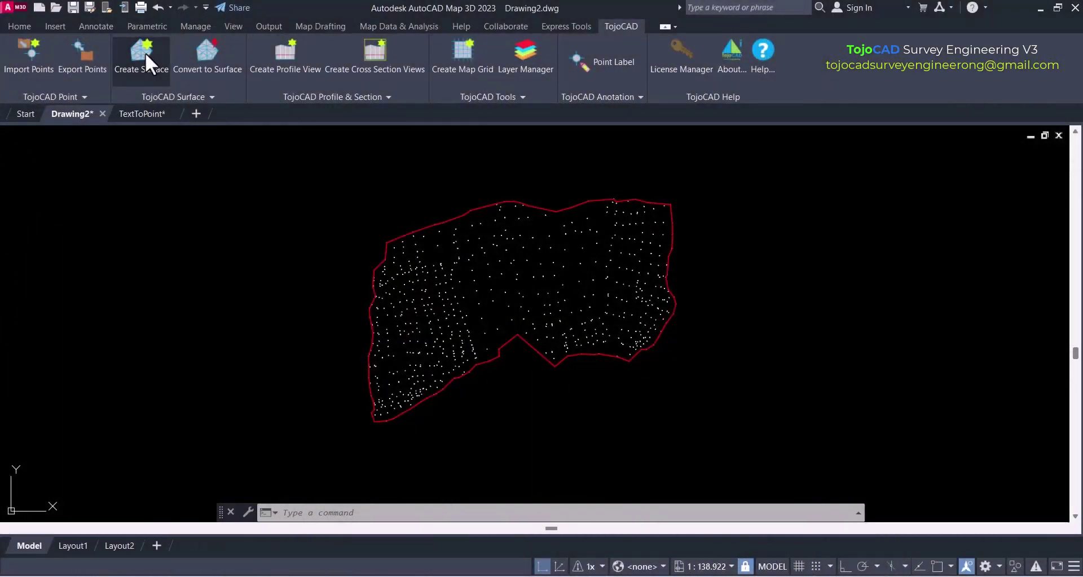
Build Surface1 with a 50 m maximum edge length, clipped to the red boundary polyline.
{"action": "left_click", "coordinate": [145, 52]}
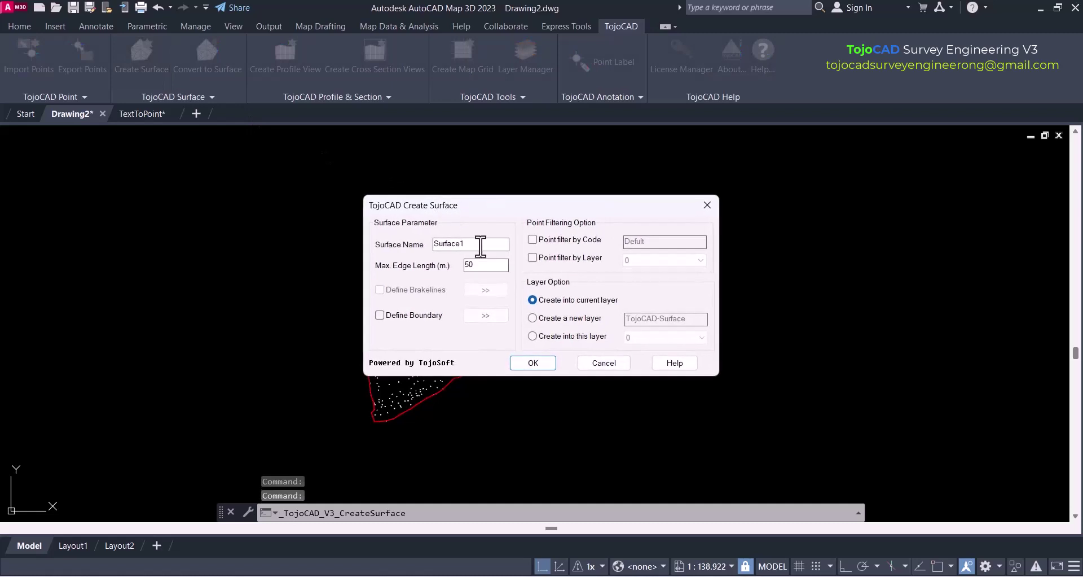
{"action": "left_click", "coordinate": [414, 315]}
{"action": "left_click", "coordinate": [485, 315]}
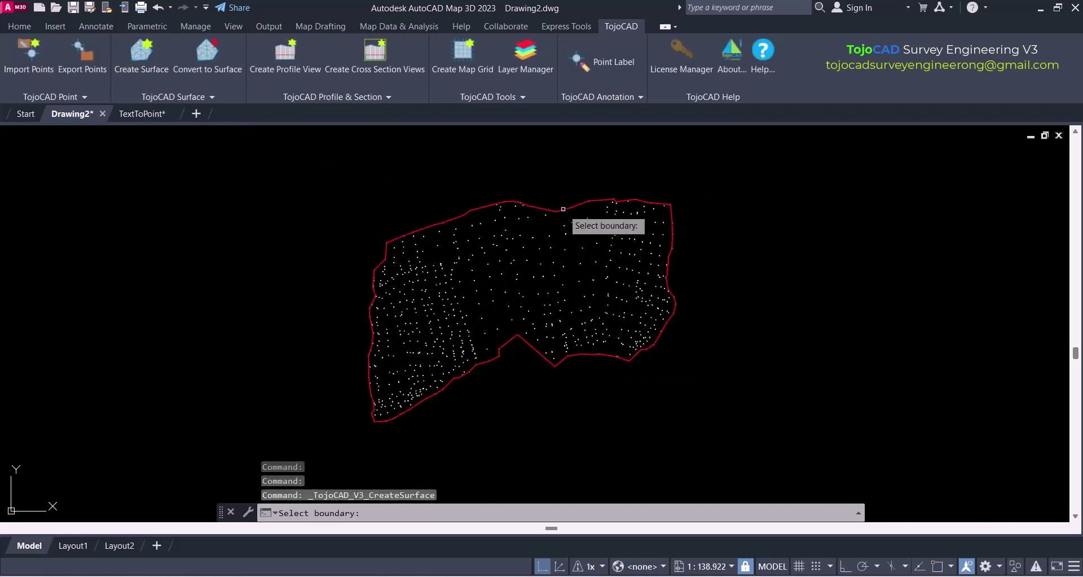
{"action": "left_click", "coordinate": [563, 208]}
{"action": "left_click", "coordinate": [533, 364]}
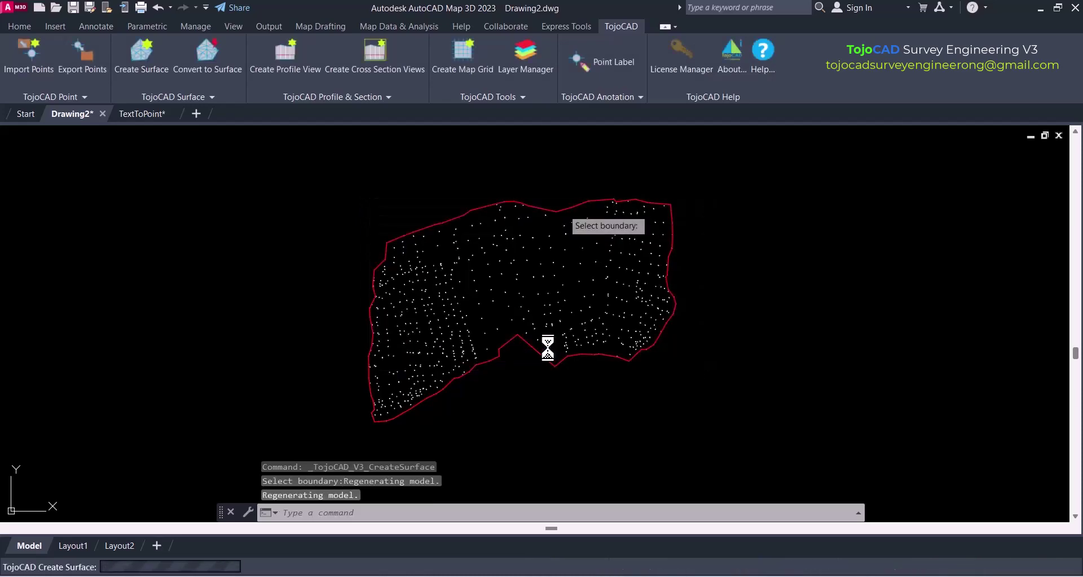
{"action": "left_click", "coordinate": [542, 304]}
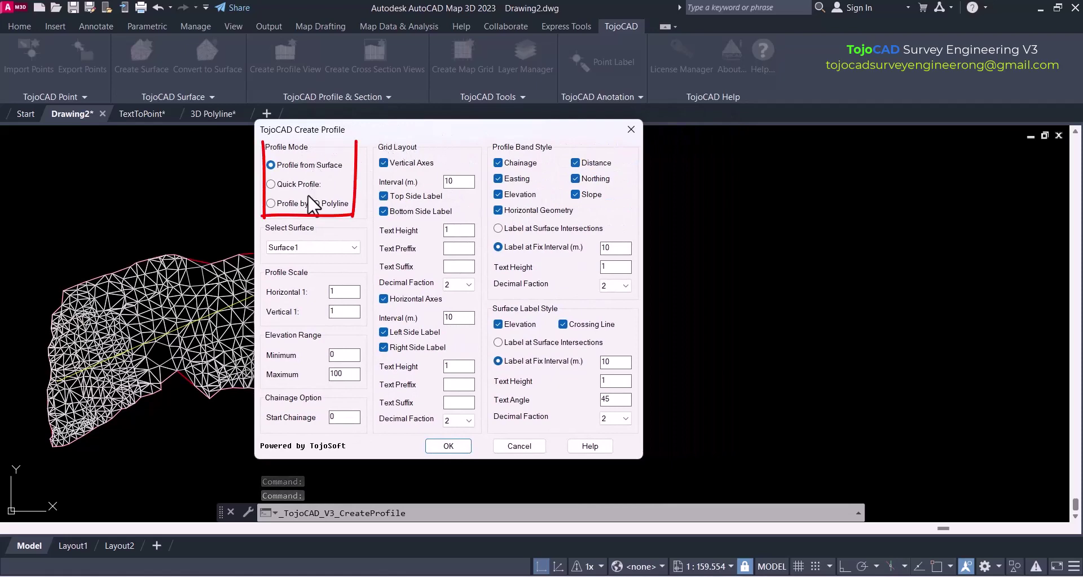
Draw Surface1's profile along the yellow alignment and place its base point.
{"action": "left_click", "coordinate": [452, 445]}
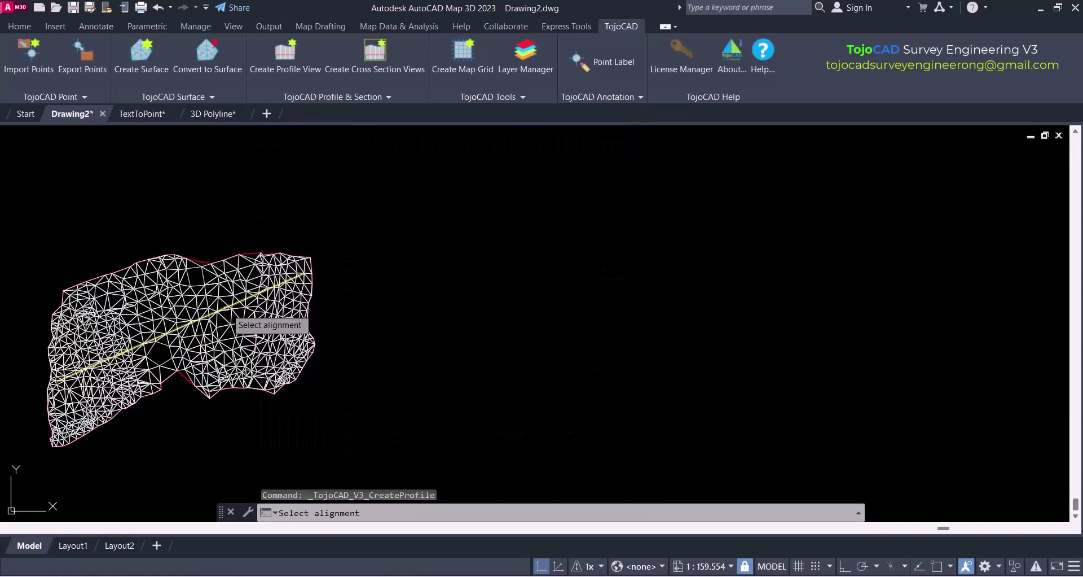
{"action": "left_click", "coordinate": [229, 310]}
{"action": "left_click", "coordinate": [387, 298]}
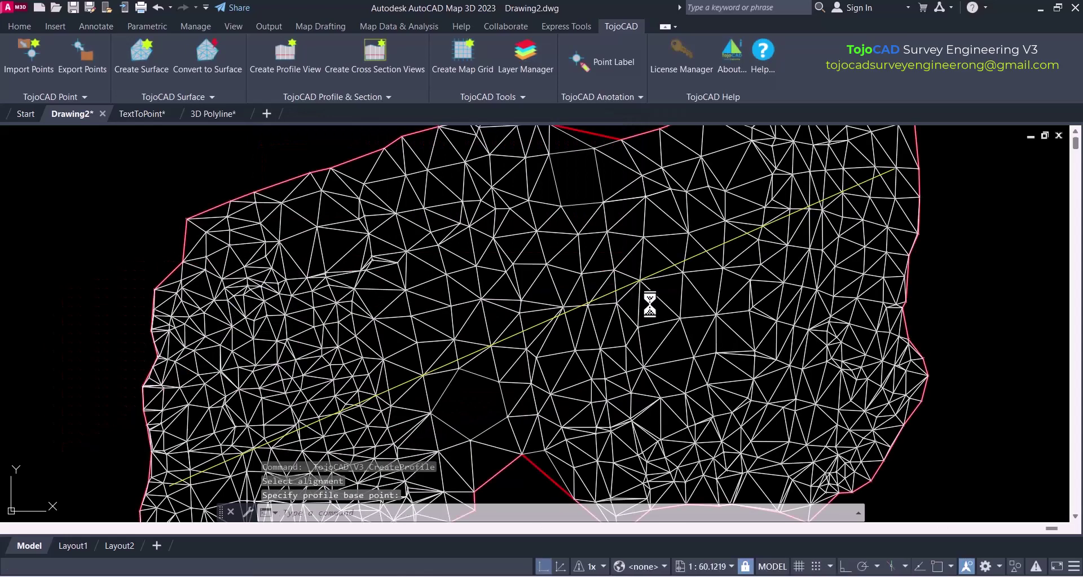
In 3D Polyline.dwg, start a Profile by 3D Polyline on the left polyline.
{"action": "scroll", "coordinate": [391, 359], "scroll_direction": "up", "scroll_amount": 2}
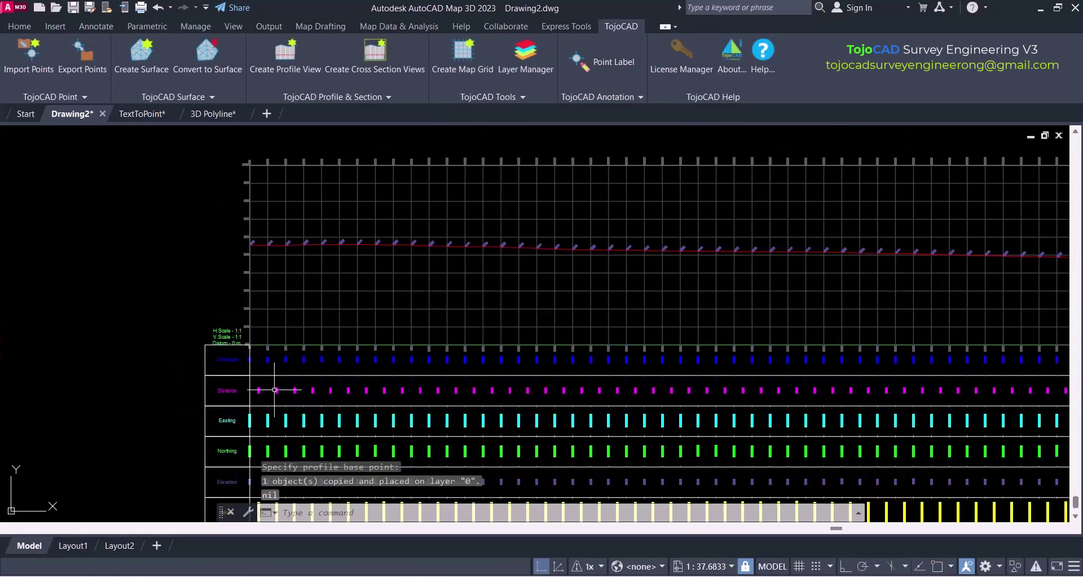
{"action": "scroll", "coordinate": [278, 380], "scroll_direction": "down", "scroll_amount": 2}
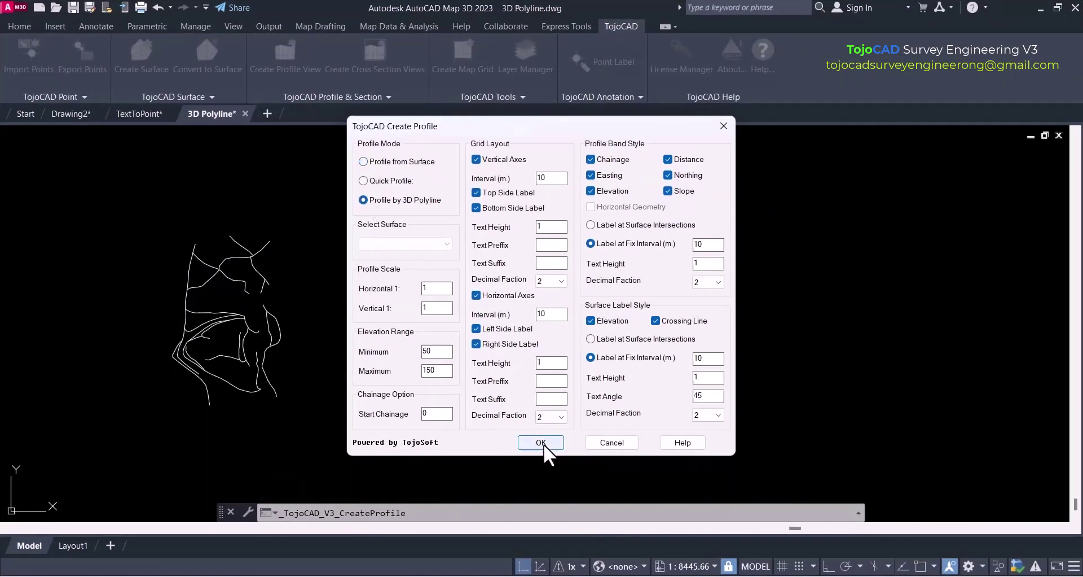
{"action": "left_click", "coordinate": [540, 442]}
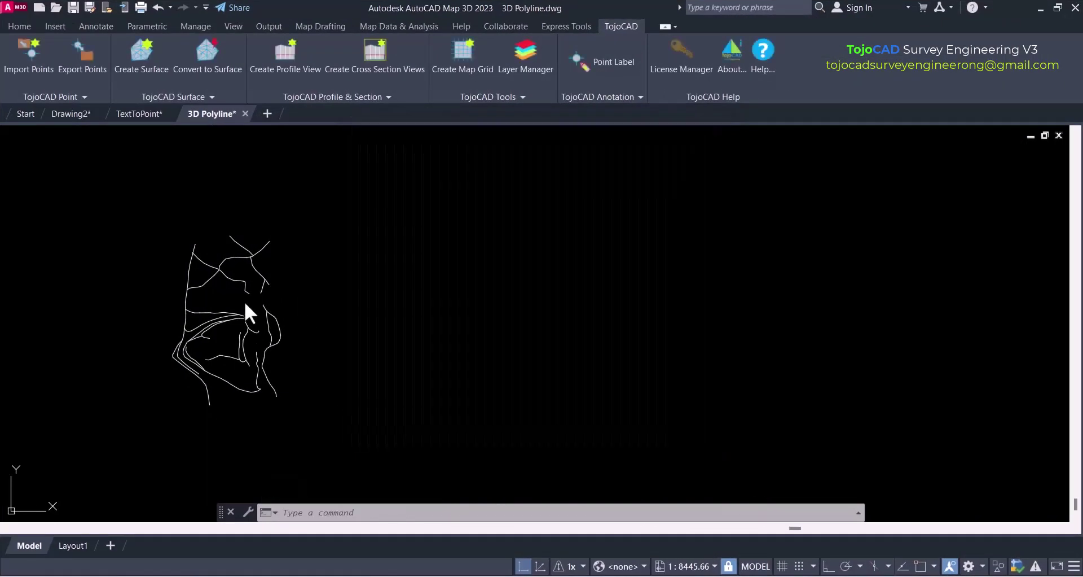
{"action": "left_click", "coordinate": [191, 273]}
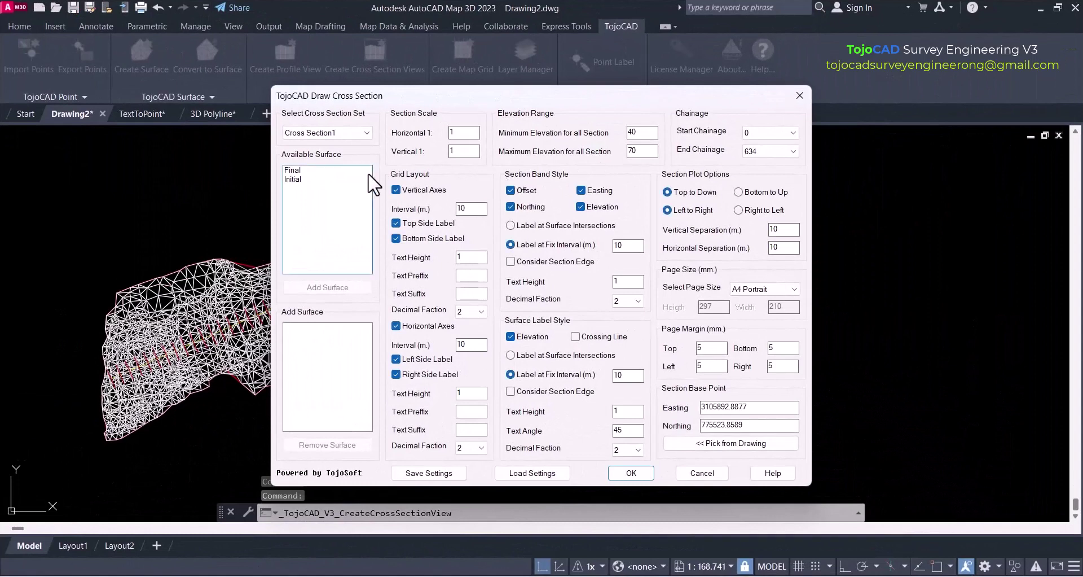
Add the Final and Initial surfaces to Cross Section1.
{"action": "left_click", "coordinate": [292, 170]}
{"action": "left_click", "coordinate": [292, 179], "text": "shift"}
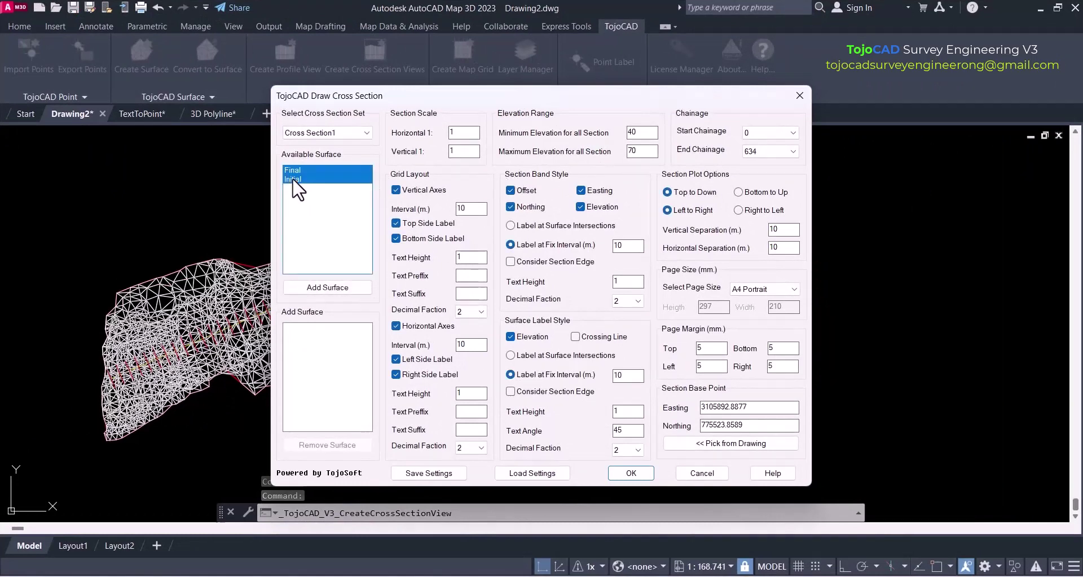
{"action": "left_click", "coordinate": [327, 287]}
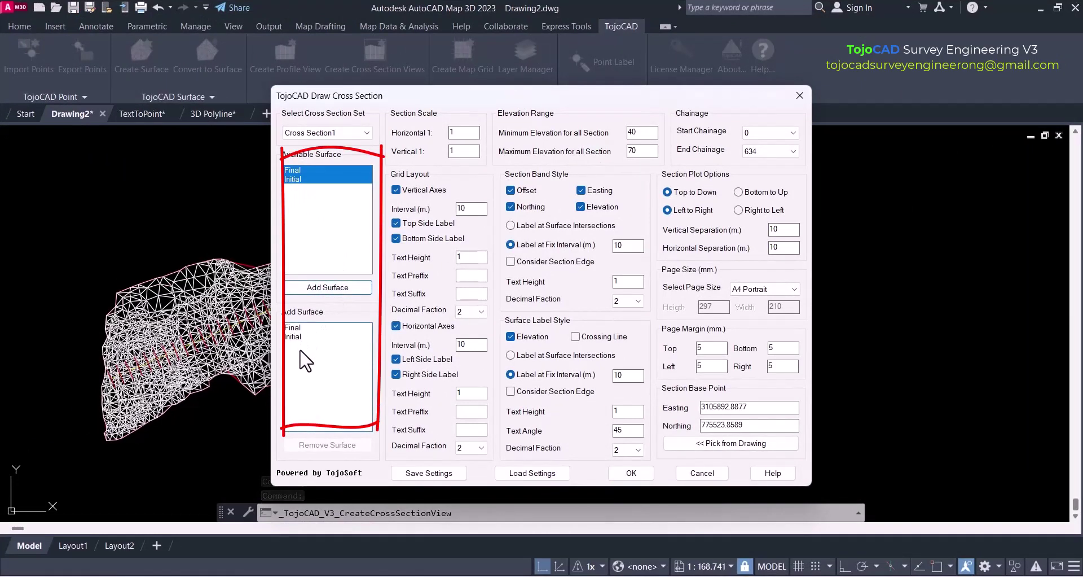
Keep A4 Portrait as the page size and draw the cross sections.
{"action": "left_click_drag", "start_coordinate": [550, 103], "coordinate": [468, 96]}
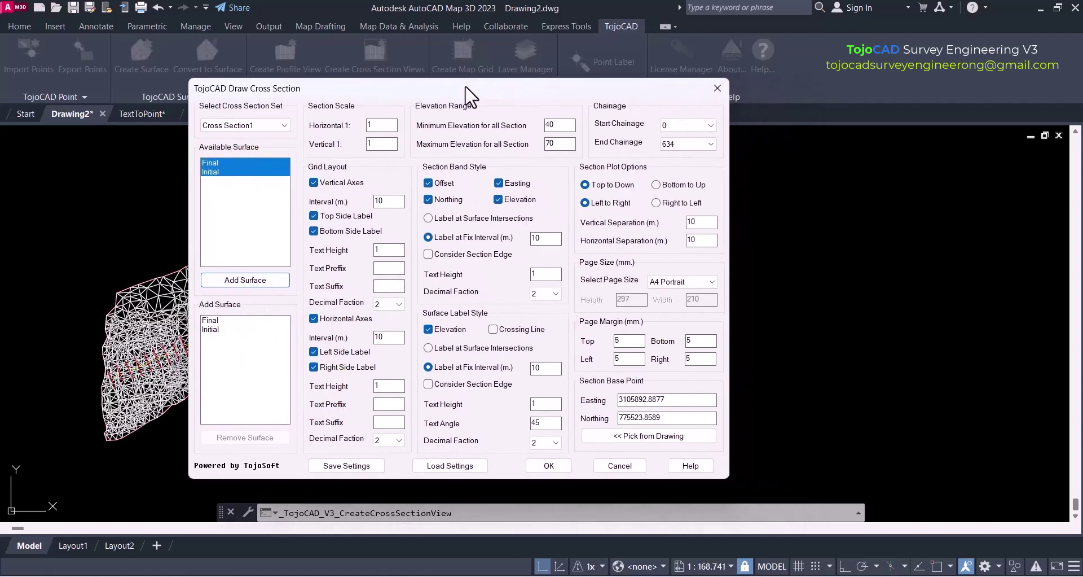
{"action": "left_click", "coordinate": [697, 281]}
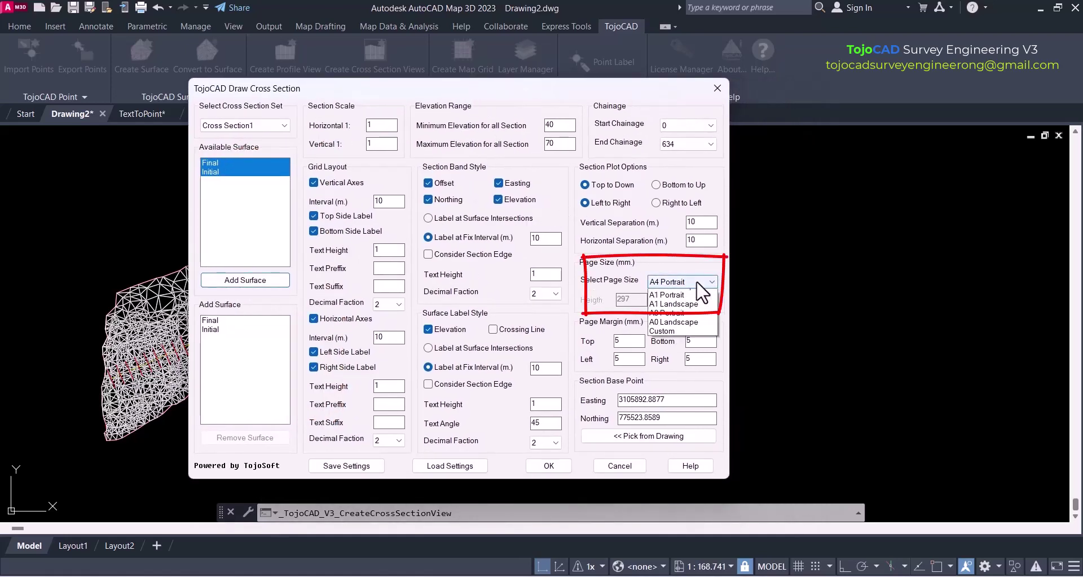
{"action": "left_click", "coordinate": [692, 265]}
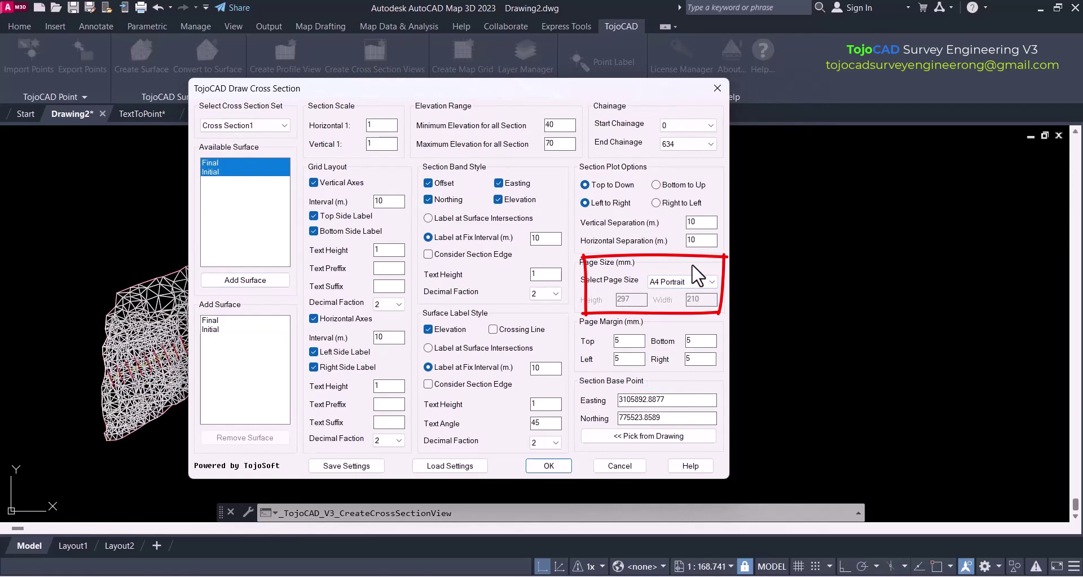
{"action": "left_click", "coordinate": [546, 465]}
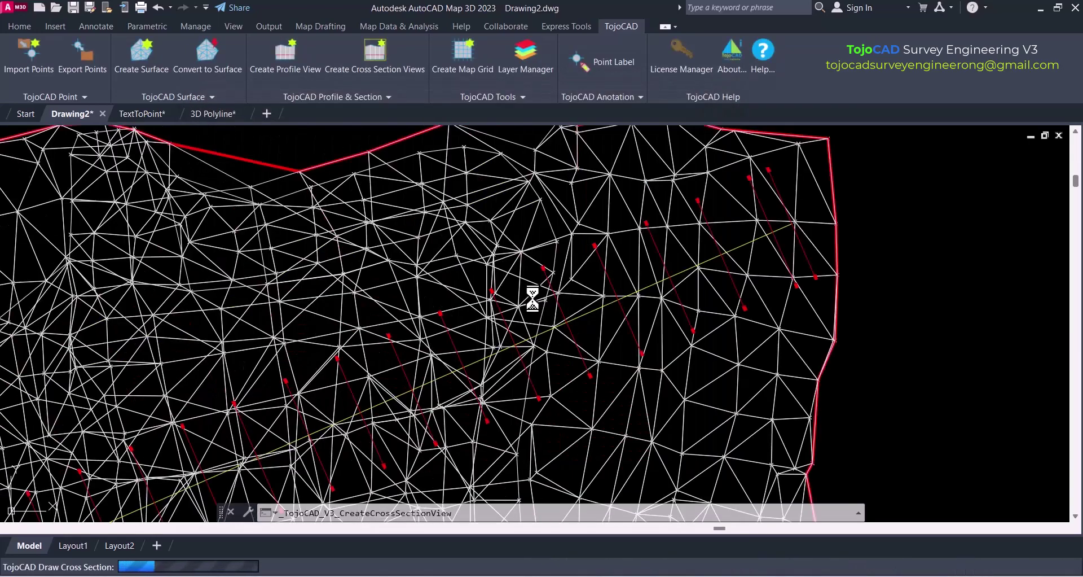
Dismiss the completion notice and pan and zoom across cross-section Pages 1 to 7.
{"action": "left_click", "coordinate": [542, 303]}
{"action": "scroll", "coordinate": [634, 235], "scroll_direction": "down", "scroll_amount": 5}
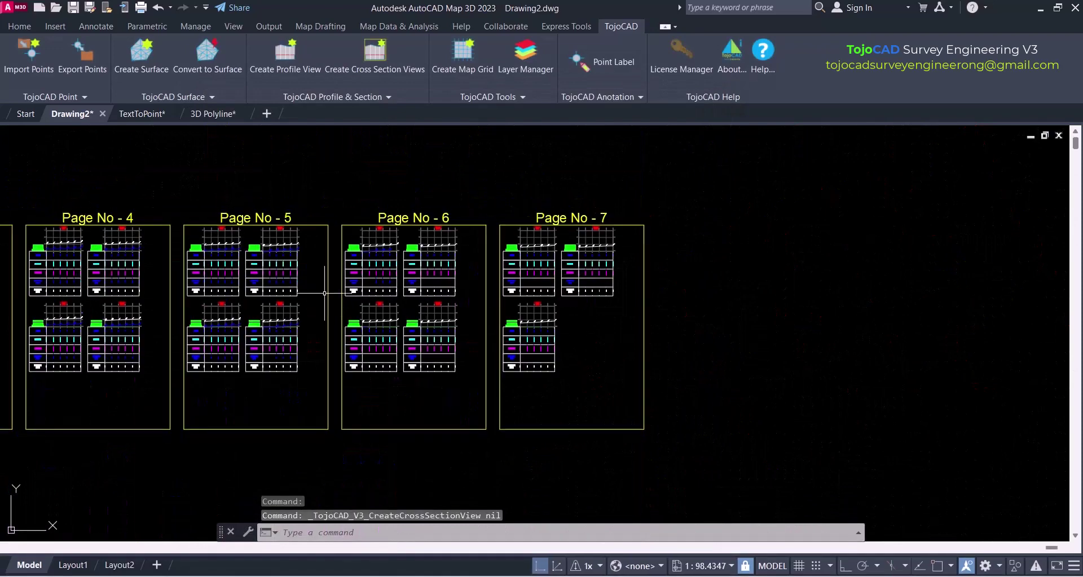
{"action": "middle_click_drag", "start_coordinate": [325, 293], "coordinate": [828, 276]}
{"action": "scroll", "coordinate": [425, 262], "scroll_direction": "up", "scroll_amount": 5}
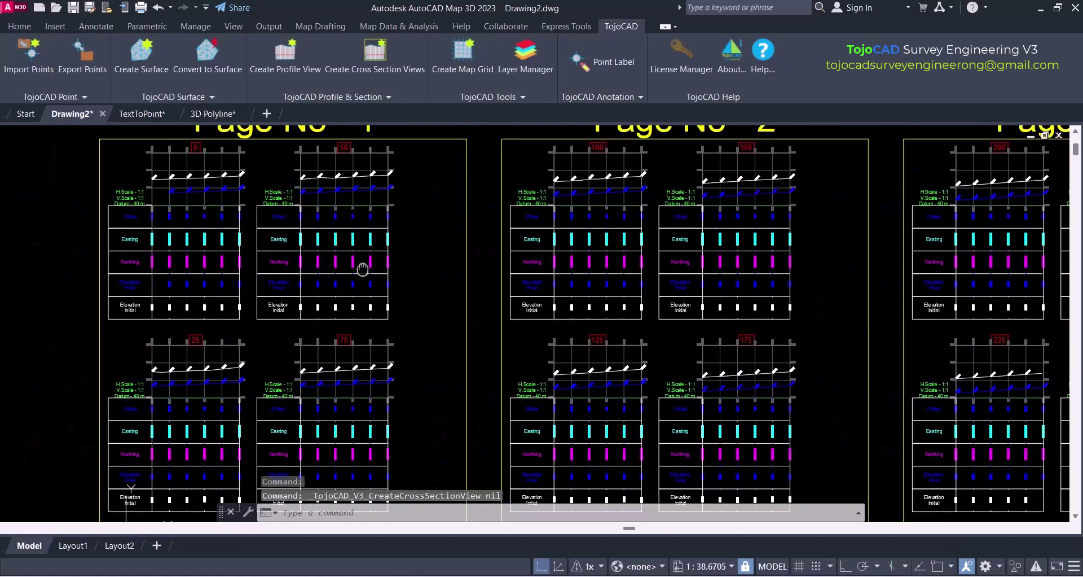
{"action": "scroll", "coordinate": [424, 261], "scroll_direction": "down", "scroll_amount": 3}
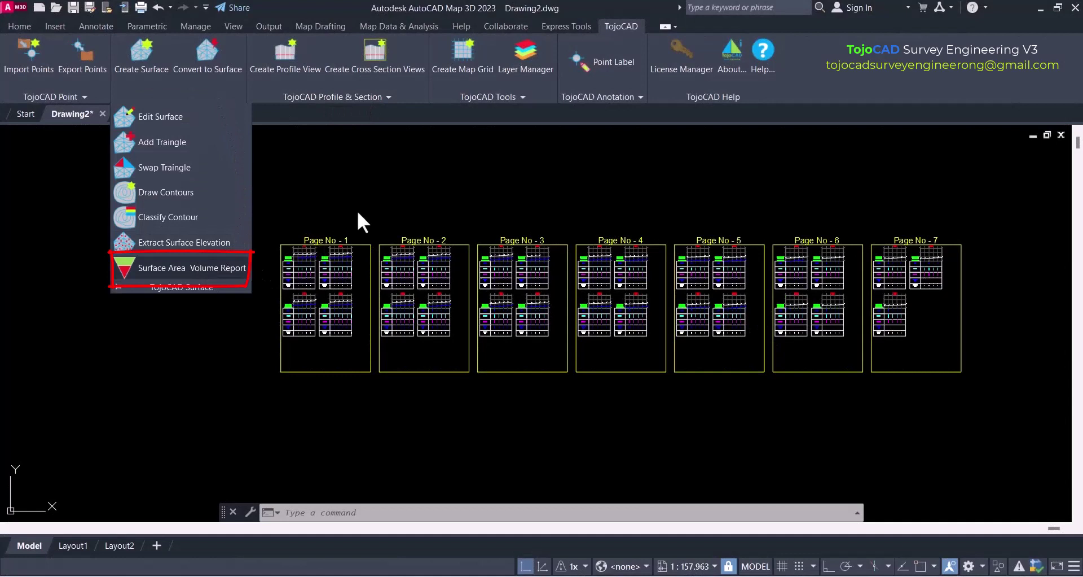
Attempt defining cross sectional area Volume1 between Initial and Final; dismiss the invalid-parameters message.
{"action": "left_click", "coordinate": [388, 96]}
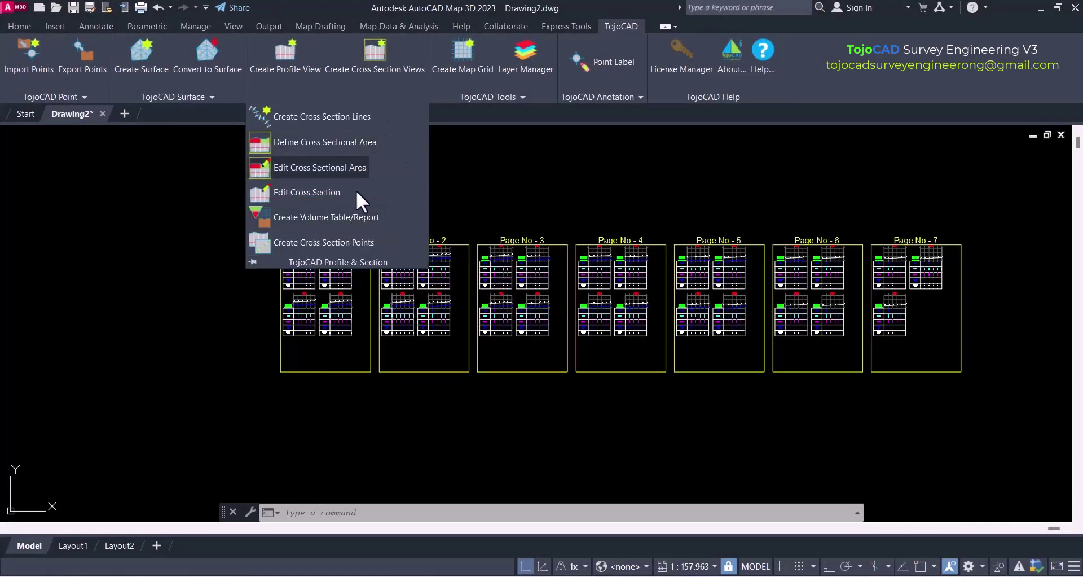
{"action": "left_click", "coordinate": [343, 142]}
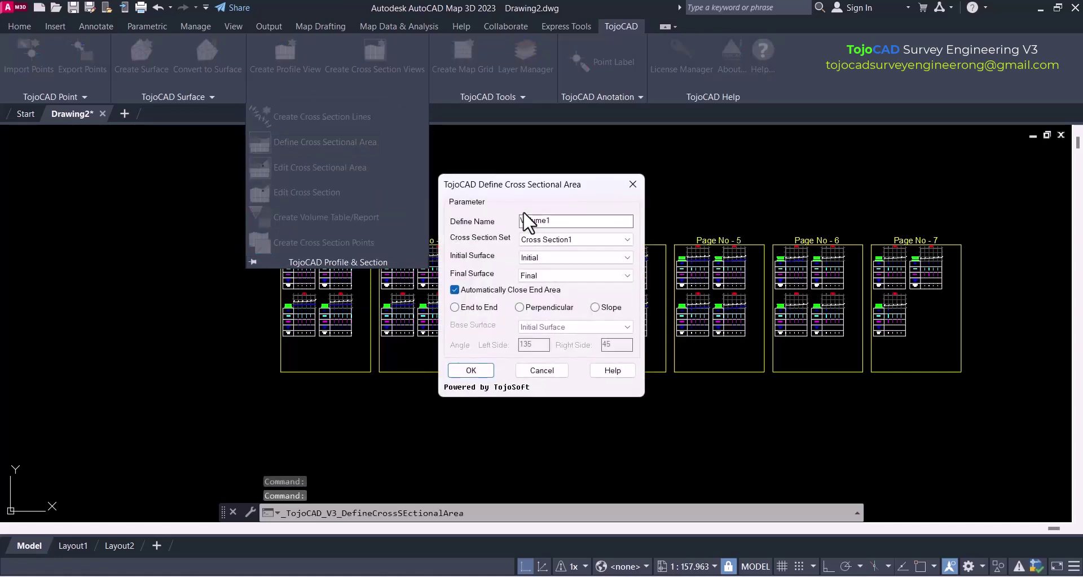
{"action": "left_click", "coordinate": [482, 370]}
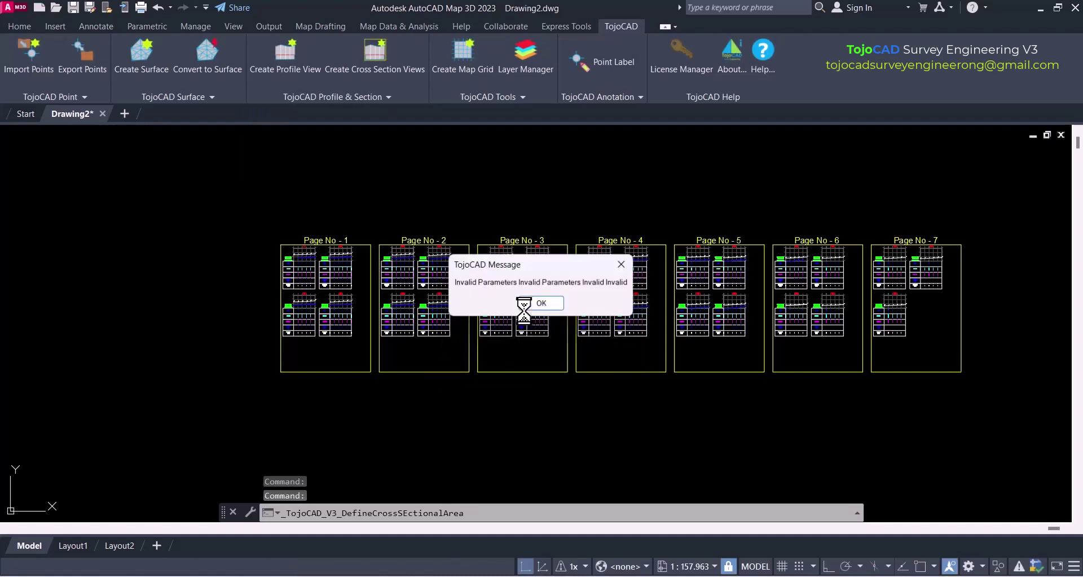
{"action": "key", "text": "Return"}
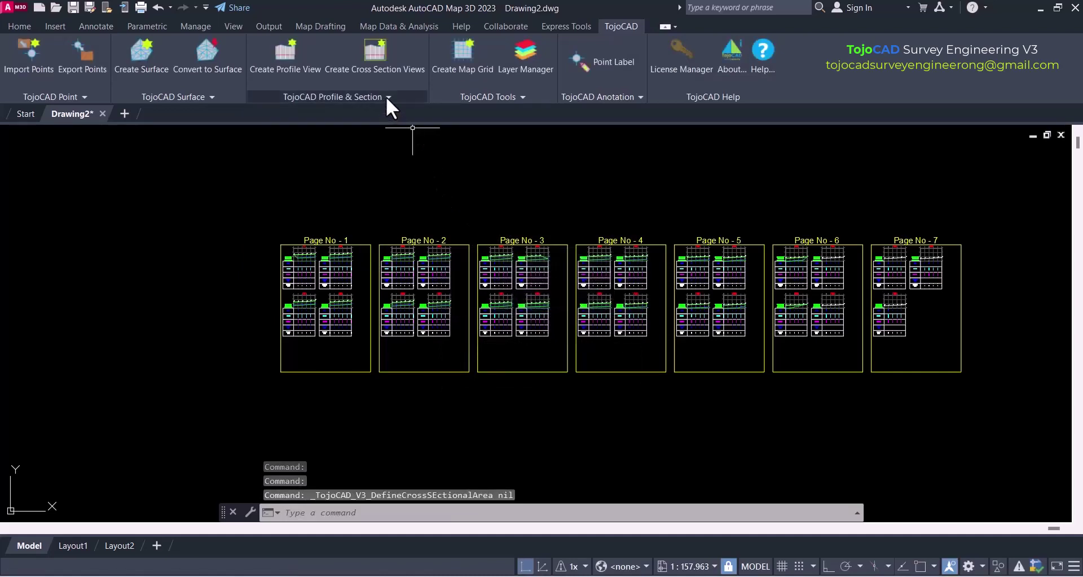
Create a Volume1 volume table by Average End Area, export Volume Report.csv, and place the table.
{"action": "left_click", "coordinate": [386, 97]}
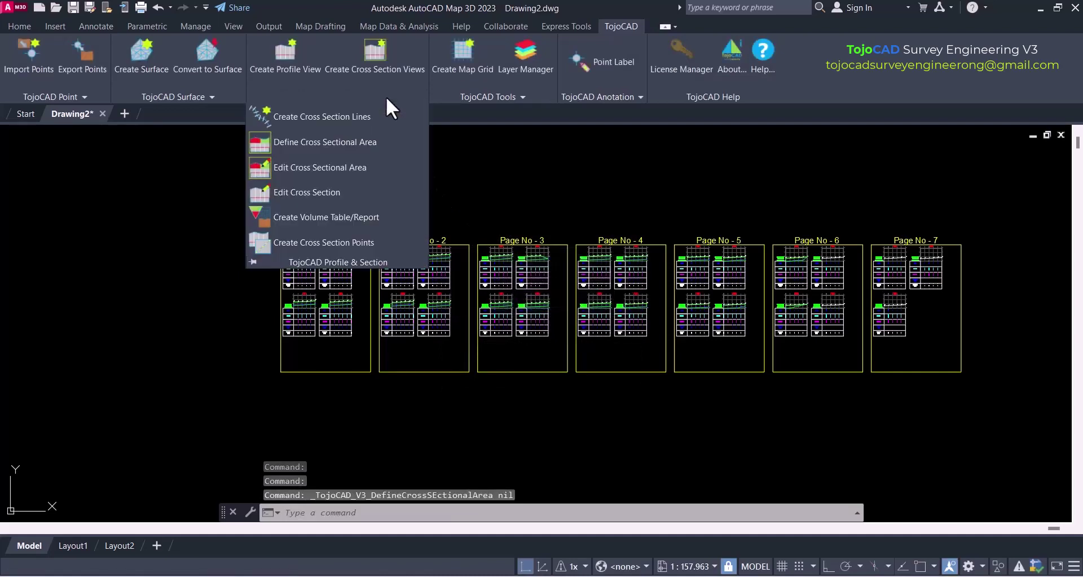
{"action": "left_click", "coordinate": [357, 221]}
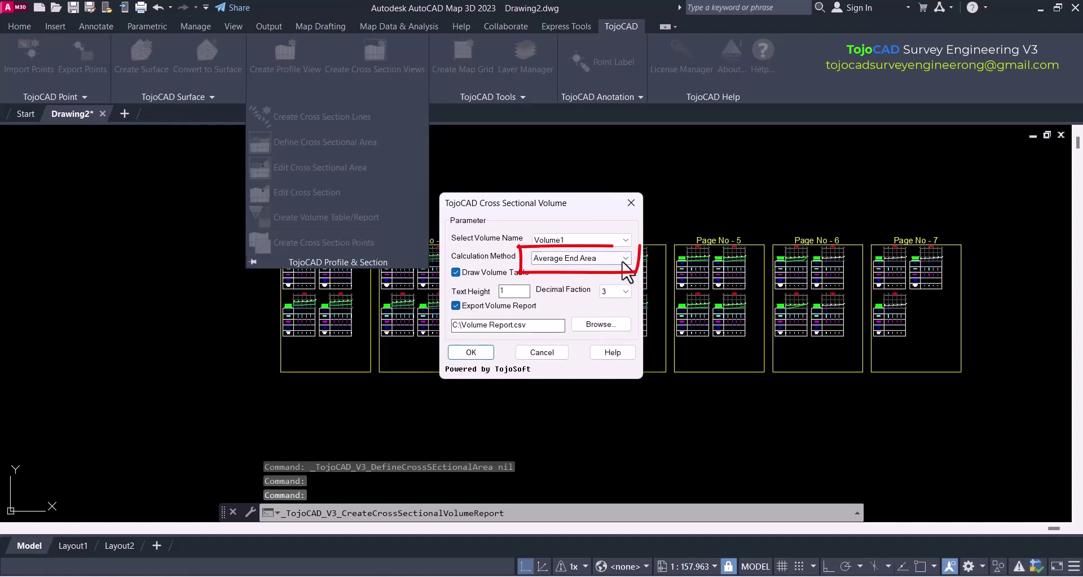
{"action": "left_click", "coordinate": [624, 259]}
{"action": "left_click", "coordinate": [624, 258]}
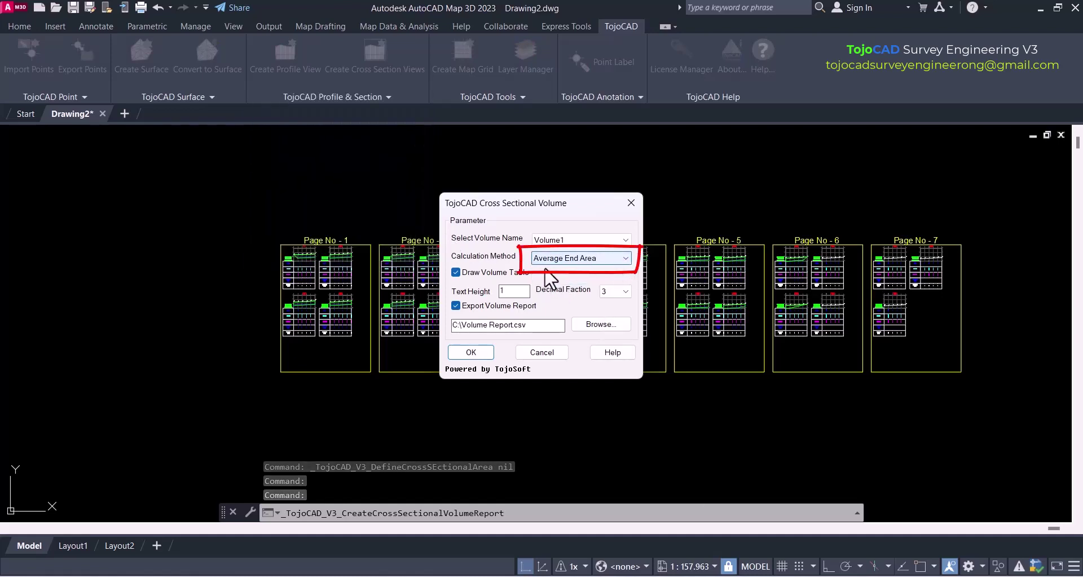
{"action": "left_click", "coordinate": [470, 353]}
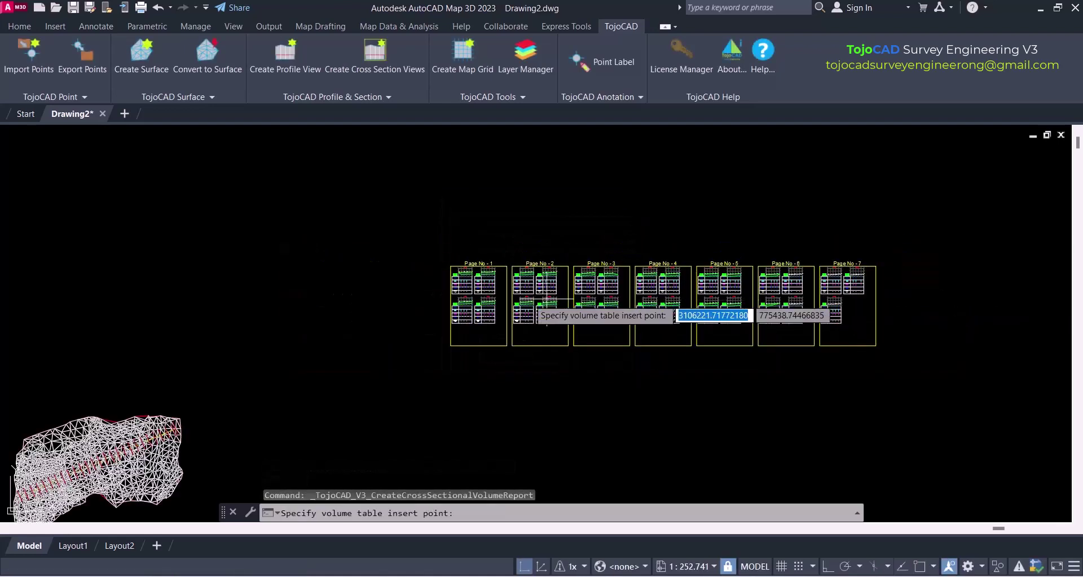
{"action": "left_click", "coordinate": [316, 278]}
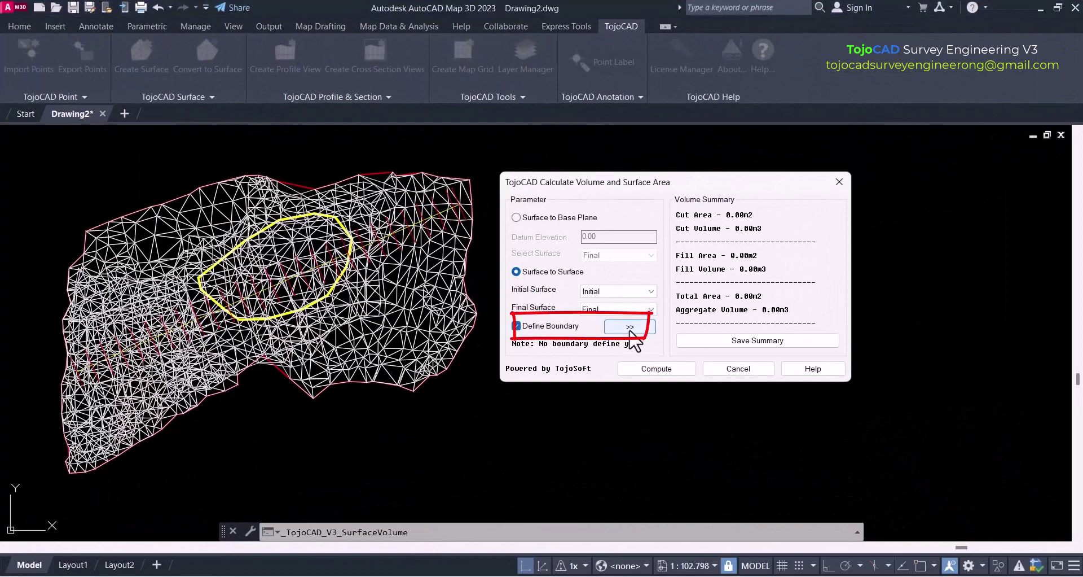
Use the yellow boundary for the Initial-to-Final cut/fill and save the summary as Volume.txt.
{"action": "left_click", "coordinate": [629, 327]}
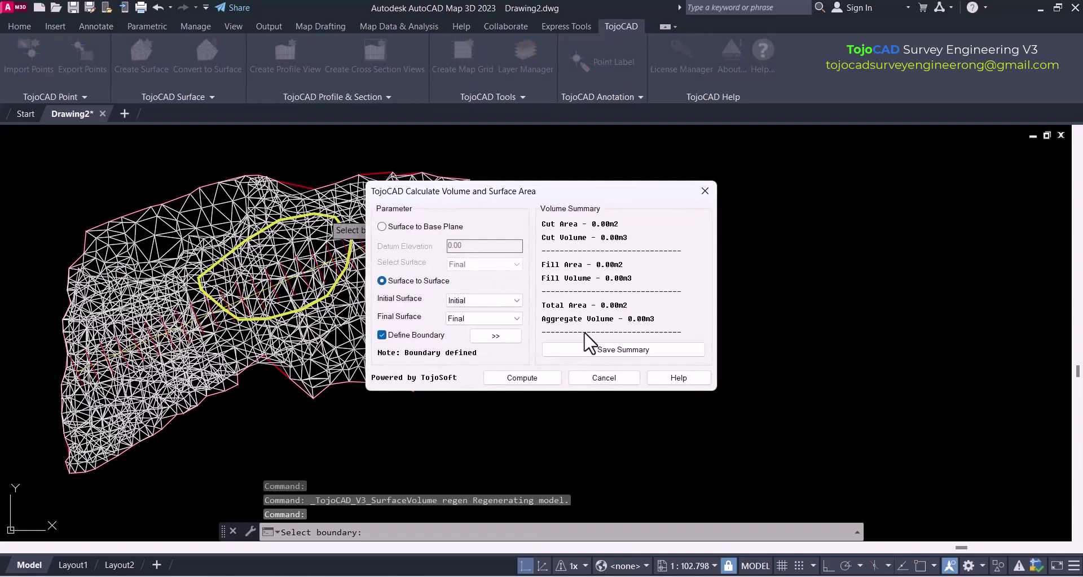
{"action": "left_click", "coordinate": [506, 374]}
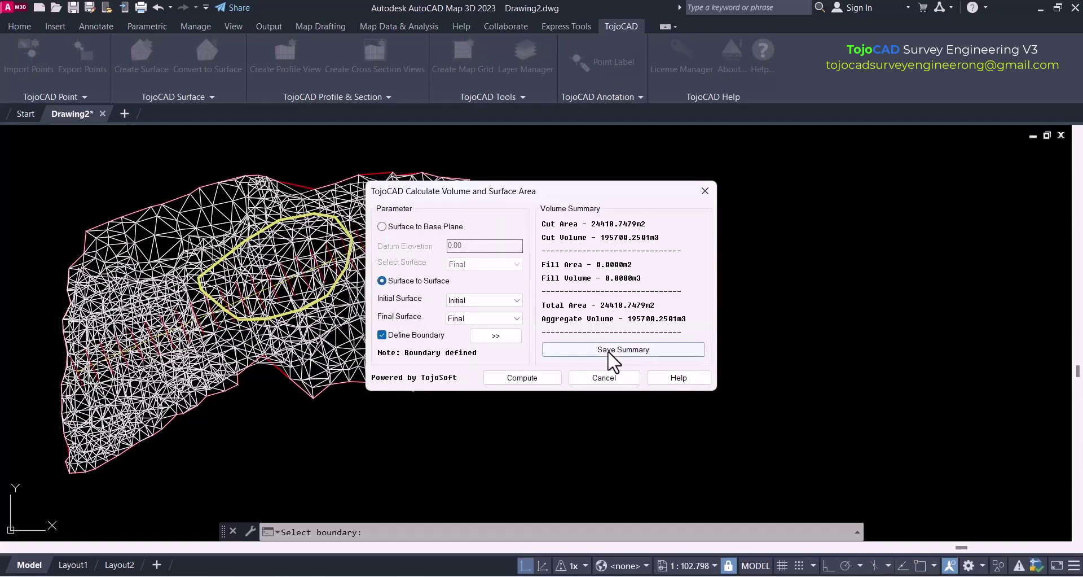
{"action": "left_click", "coordinate": [630, 351]}
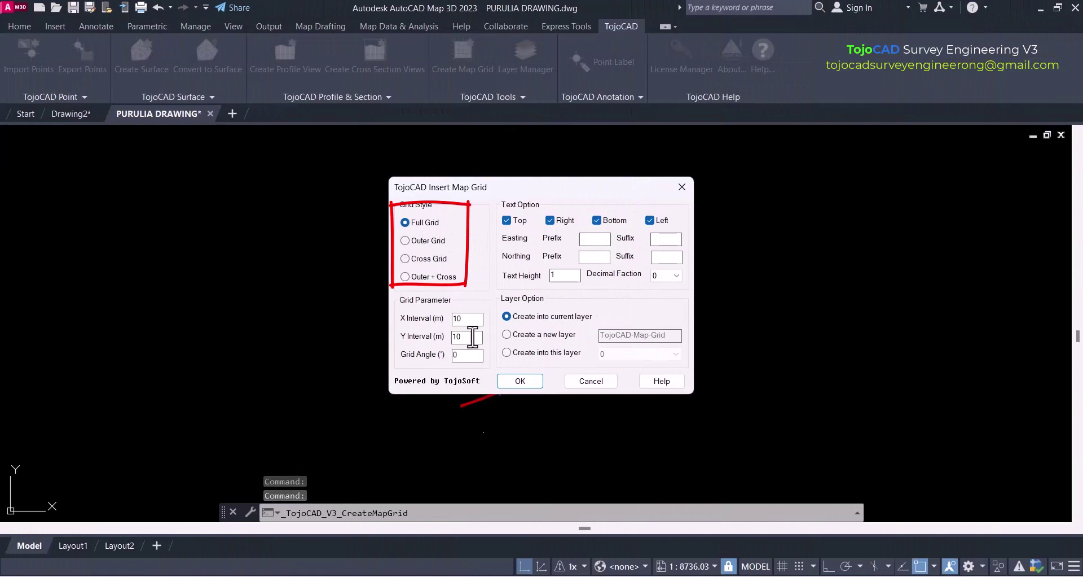
Place a full map grid at a 45° angle, picking its base point and upper-right corner.
{"action": "left_click", "coordinate": [471, 355]}
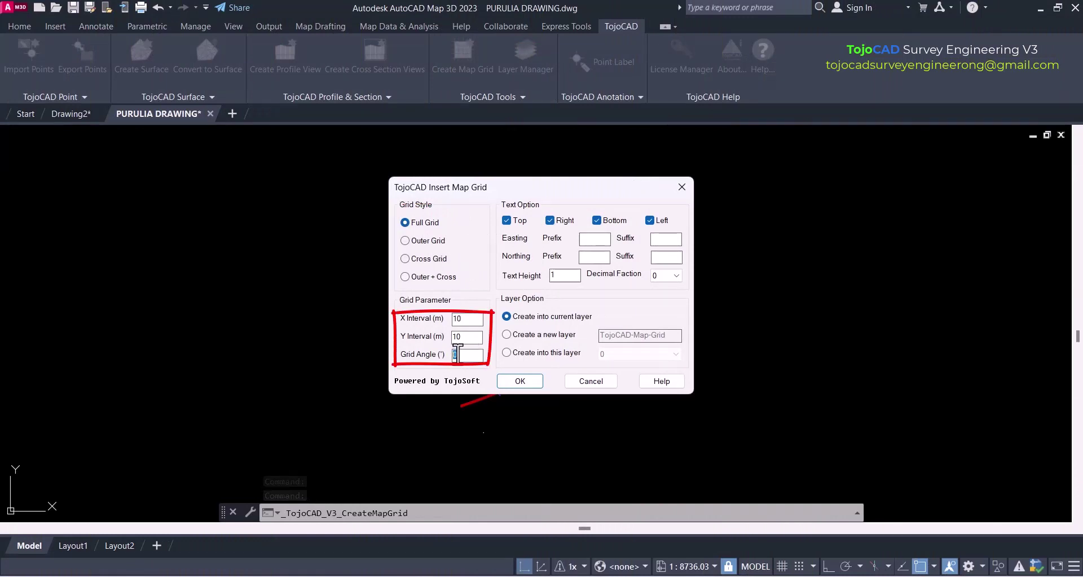
{"action": "type", "text": "45"}
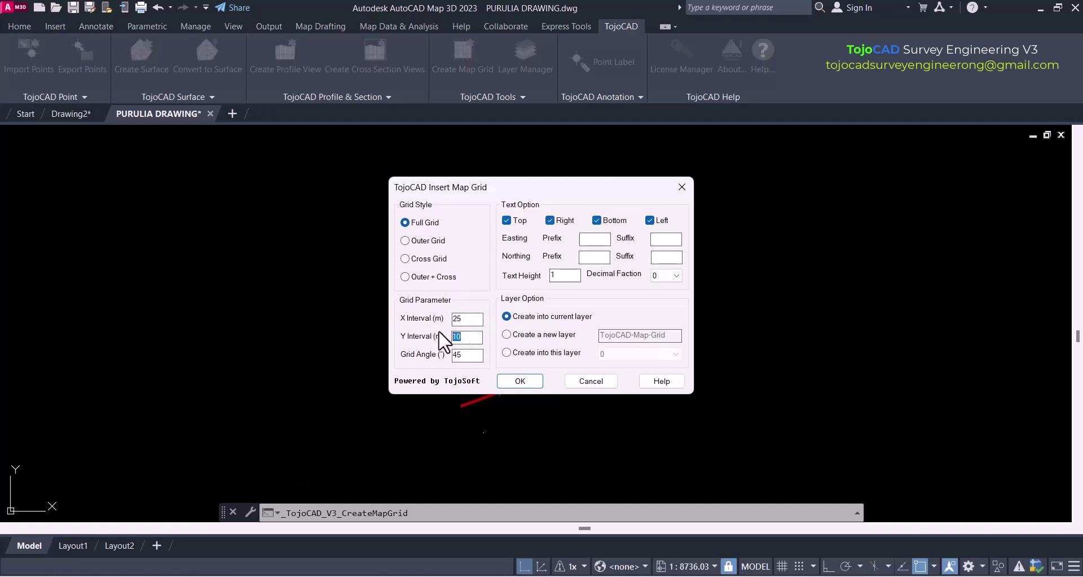
{"action": "left_click", "coordinate": [510, 381]}
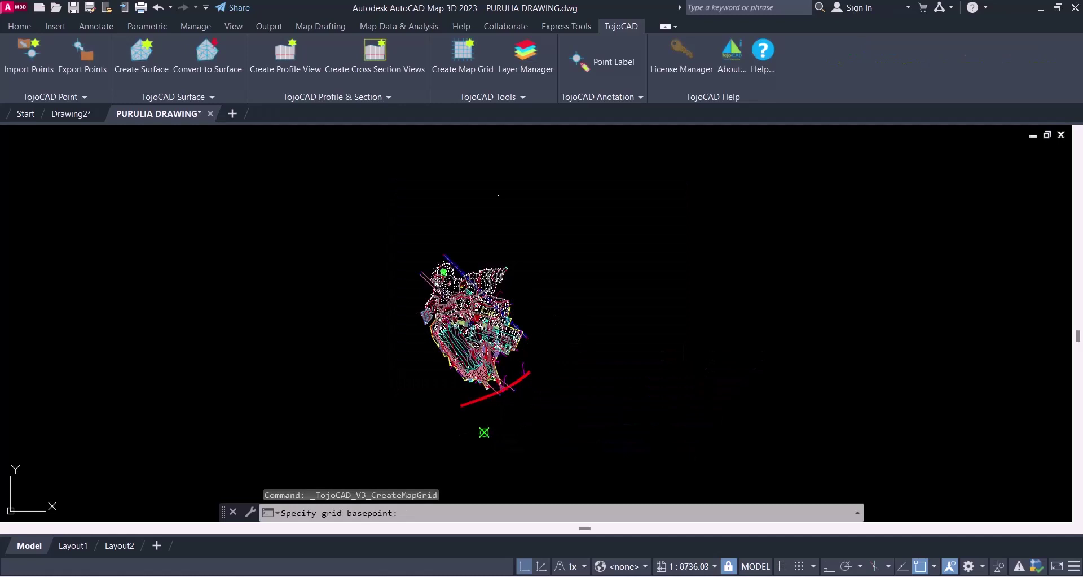
{"action": "left_click", "coordinate": [484, 433]}
{"action": "left_click", "coordinate": [505, 325]}
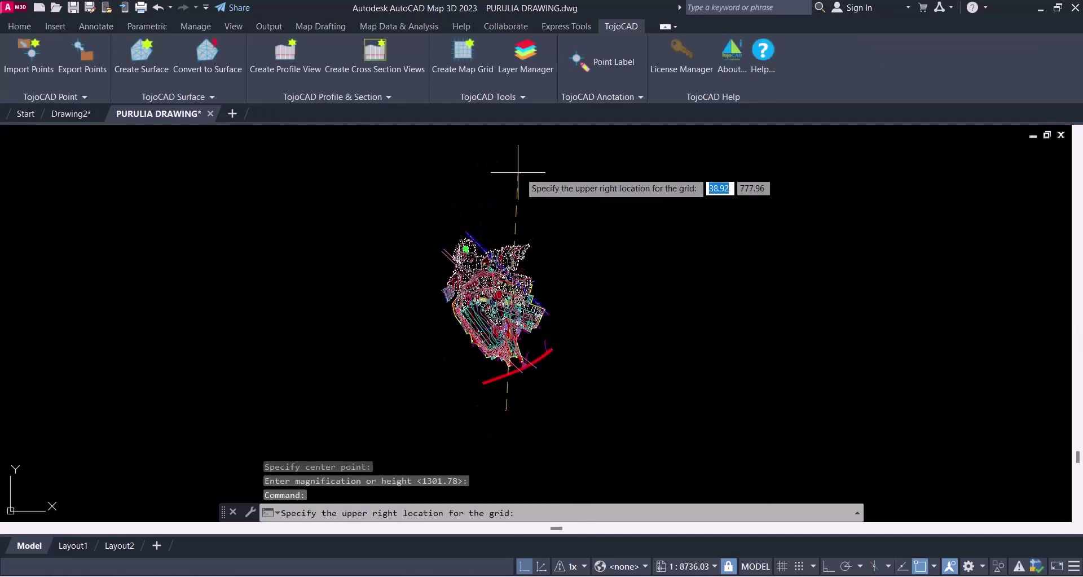
{"action": "left_click", "coordinate": [519, 172]}
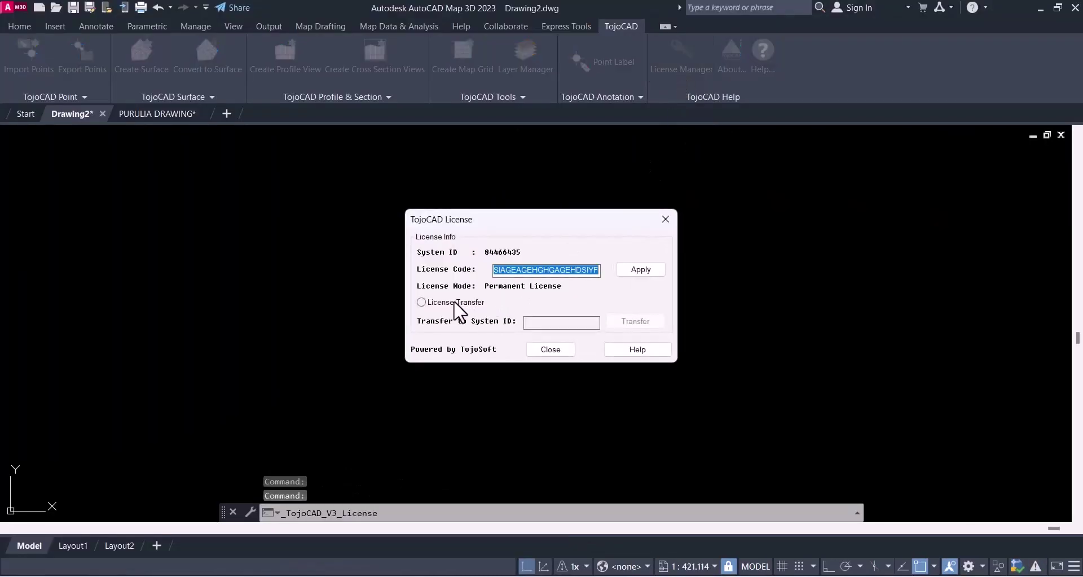
Enable License Transfer and transfer the license to the pasted target system ID.
{"action": "left_click", "coordinate": [452, 303]}
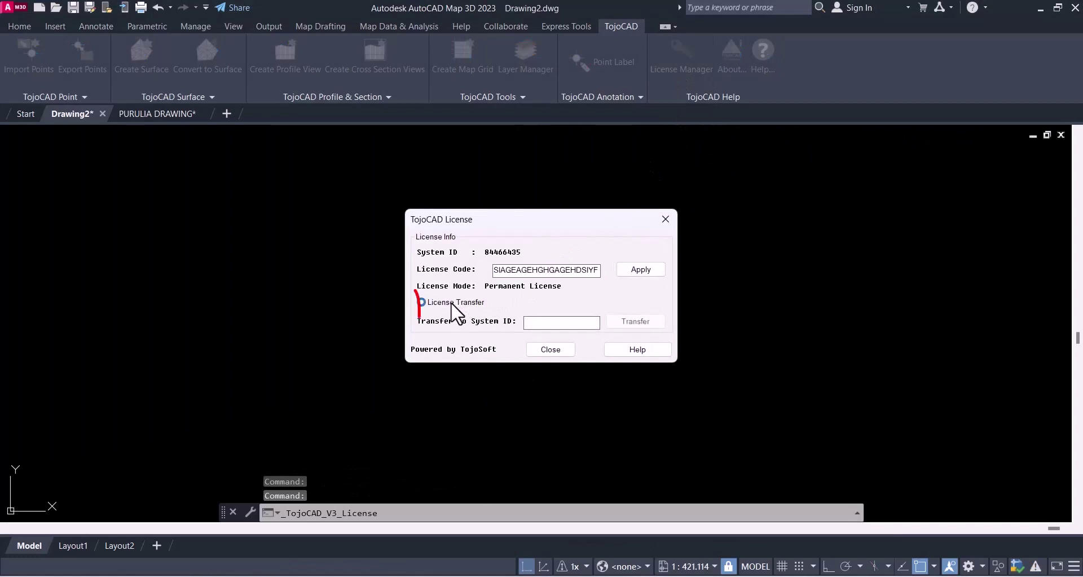
{"action": "left_click", "coordinate": [538, 322]}
{"action": "type", "text": "65947643"}
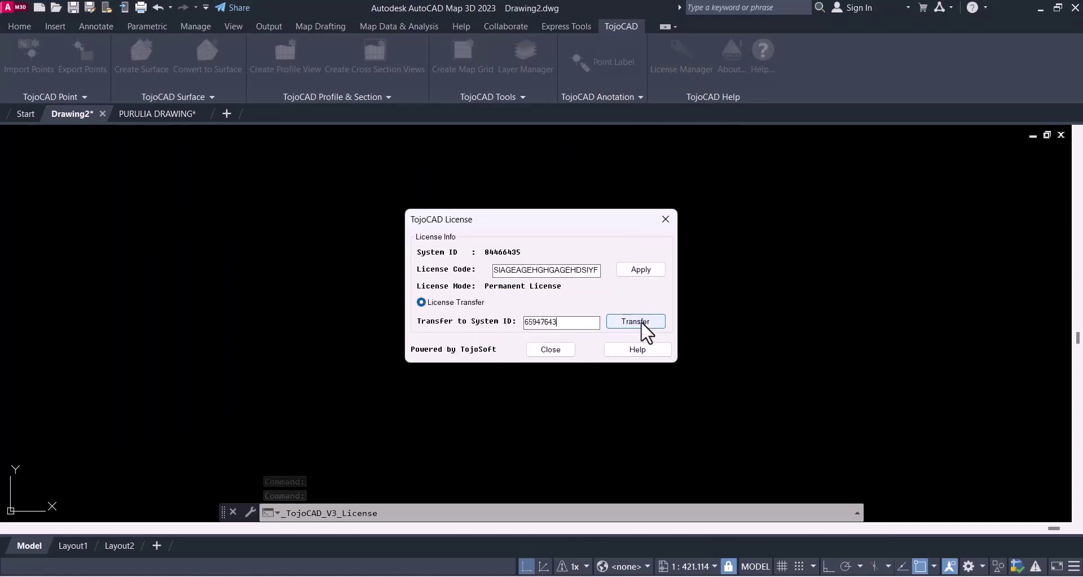